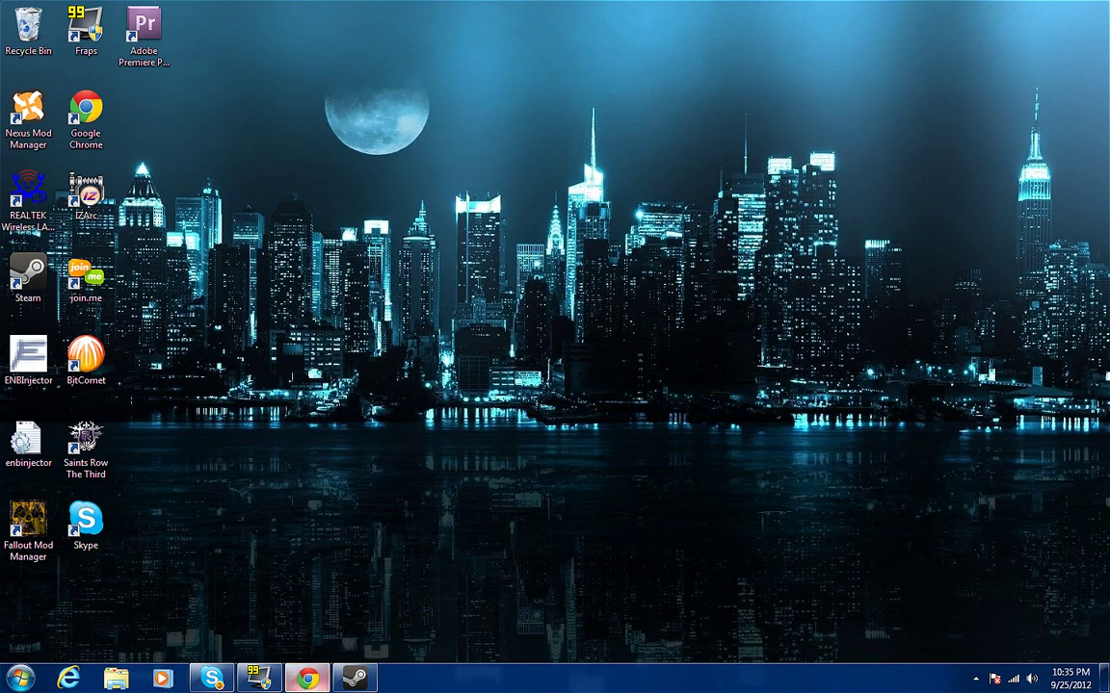
# In Chrome, find the New Vegas Script Extender site by searching Google for "new vegas script", and download nvse_2_beta12.7z.
pyautogui.click(306, 679)
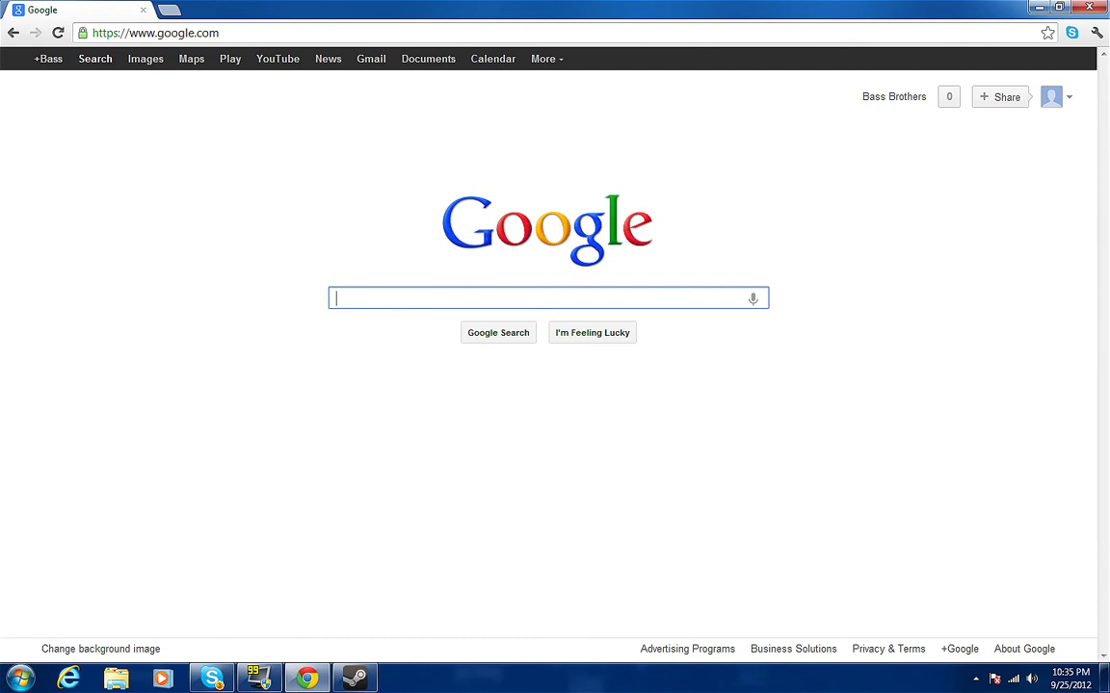
pyautogui.write('new vegas script')
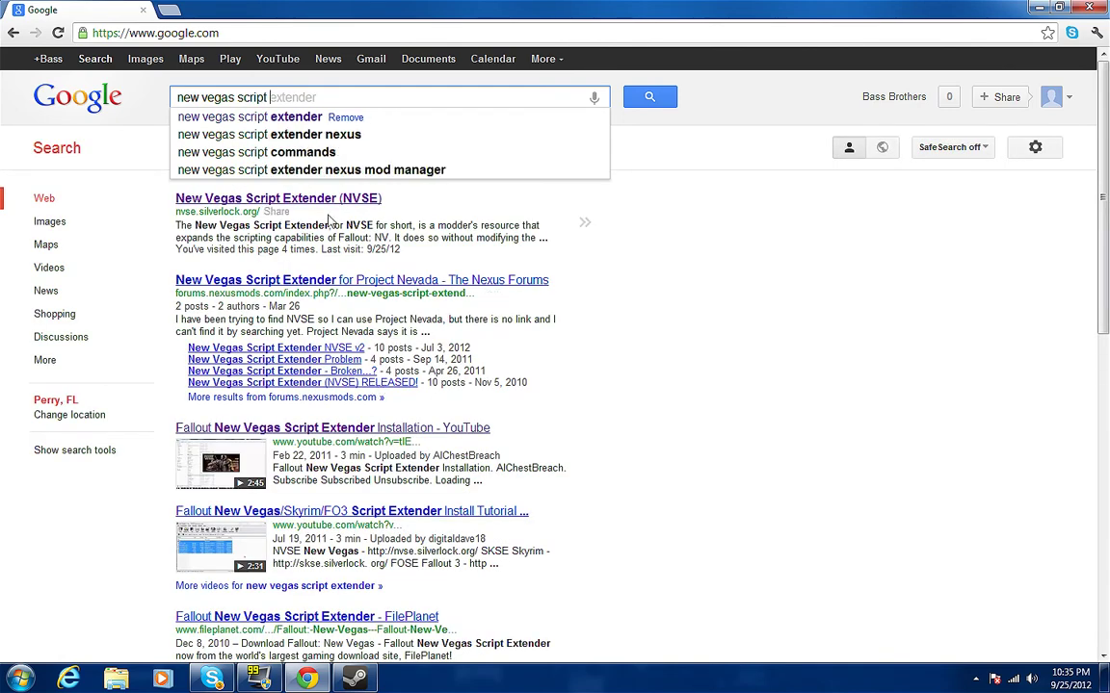
pyautogui.click(293, 194)
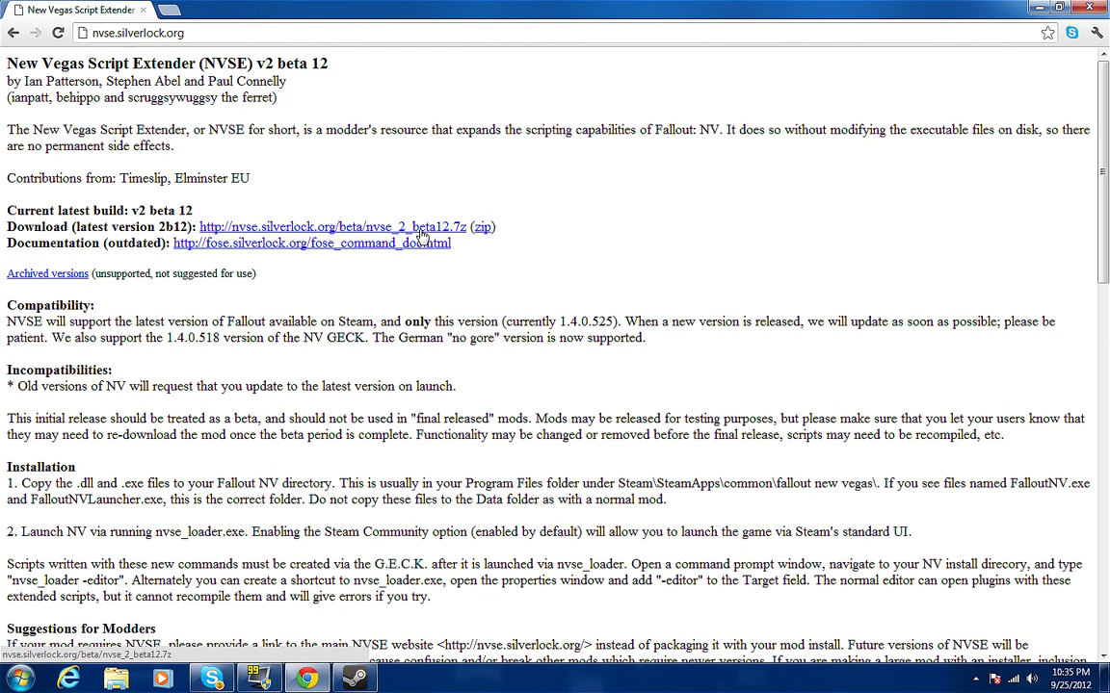
pyautogui.click(420, 229)
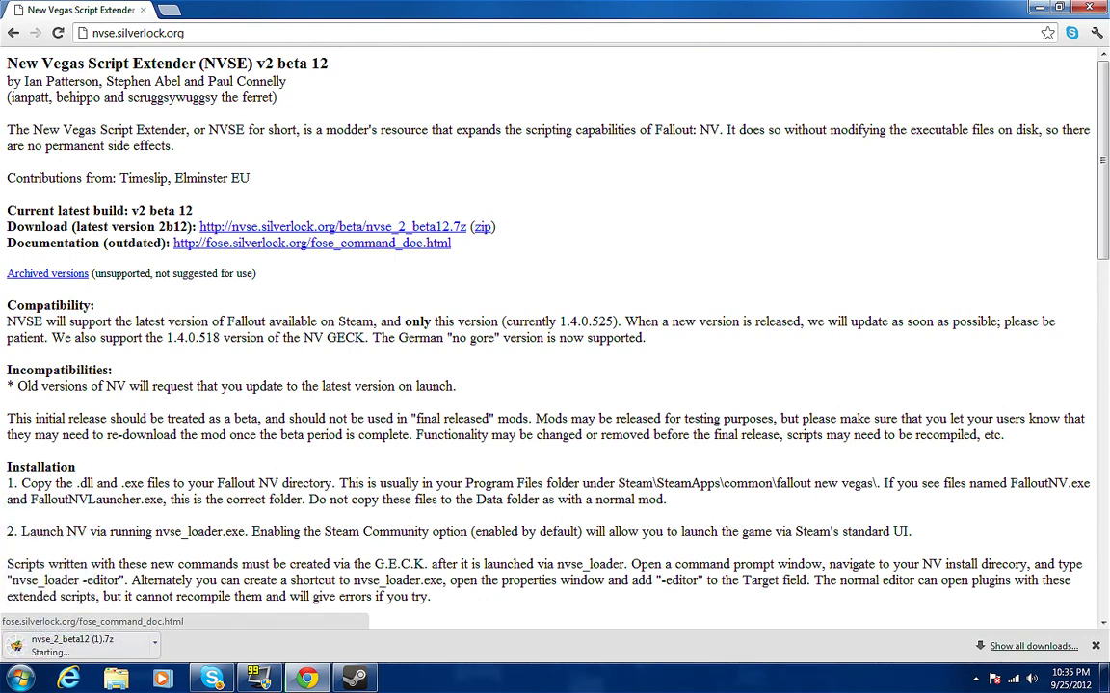
# Open the downloaded NVSE archive in IZArc and display the contents of its nvse_2_beta12 folder.
pyautogui.click(155, 643)
pyautogui.click(184, 561)
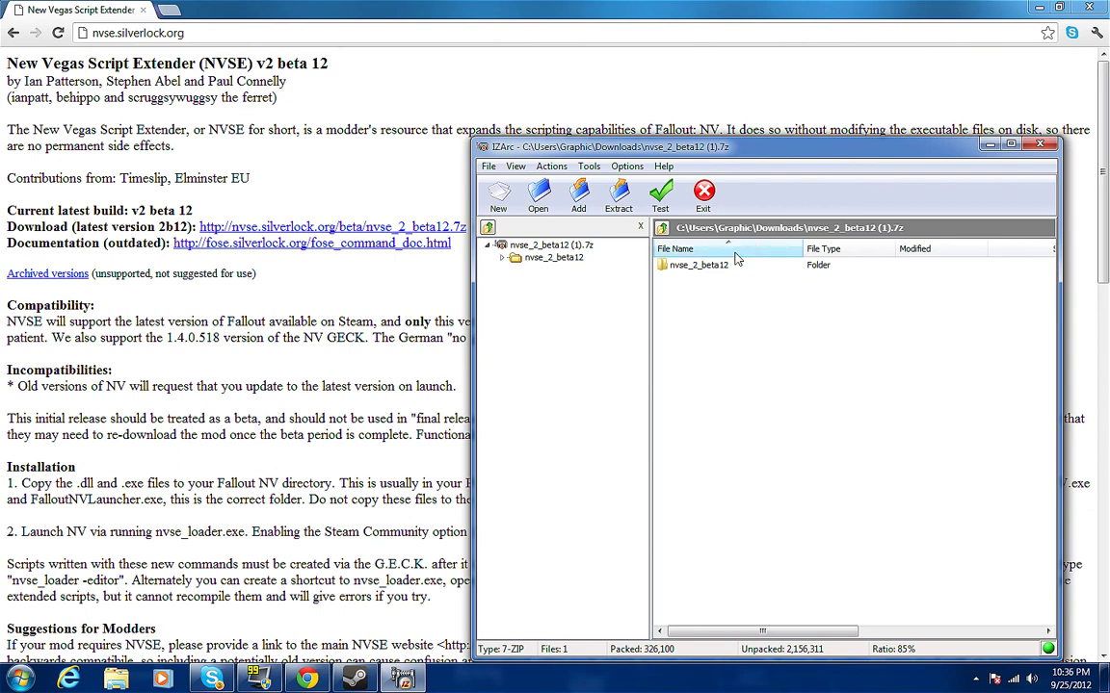
pyautogui.click(701, 266)
pyautogui.doubleClick(703, 273)
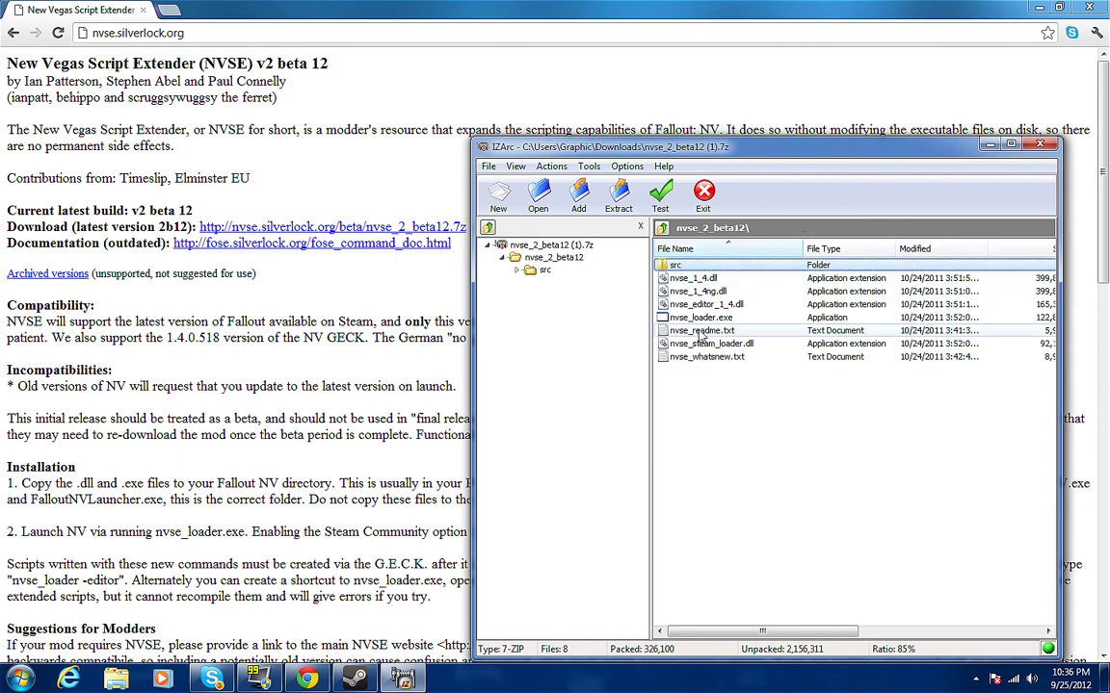
# In Windows Explorer, open the game folder C:\Program Files (x86)\Steam\steamapps\common\fallout new vegas.
pyautogui.click(1040, 10)
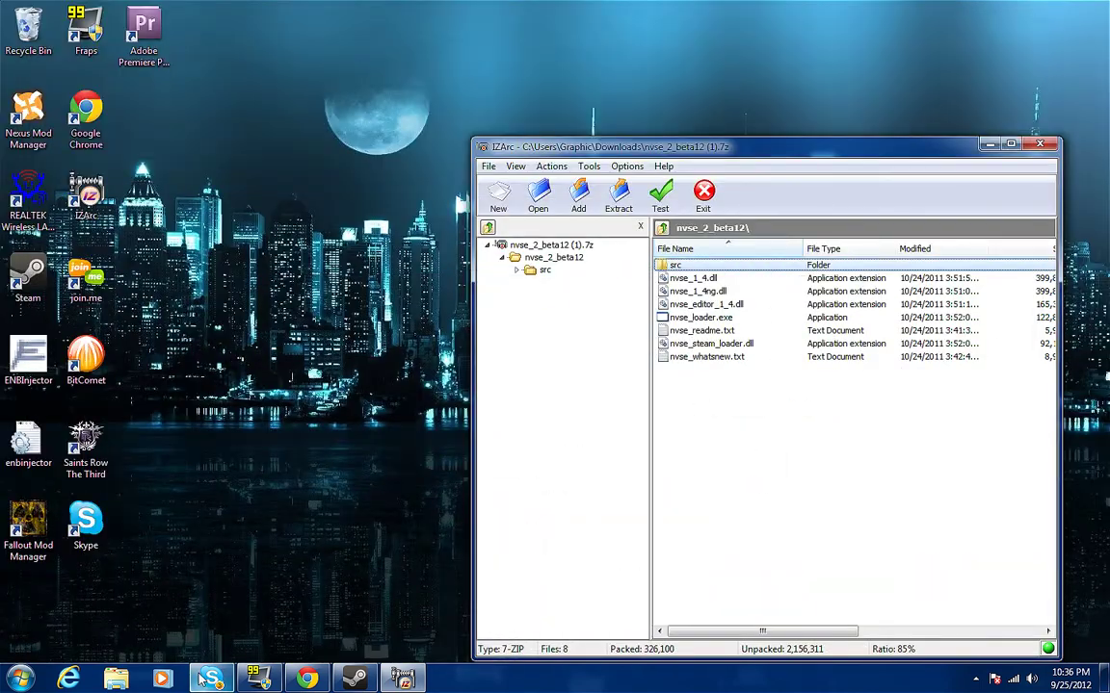
pyautogui.click(10, 679)
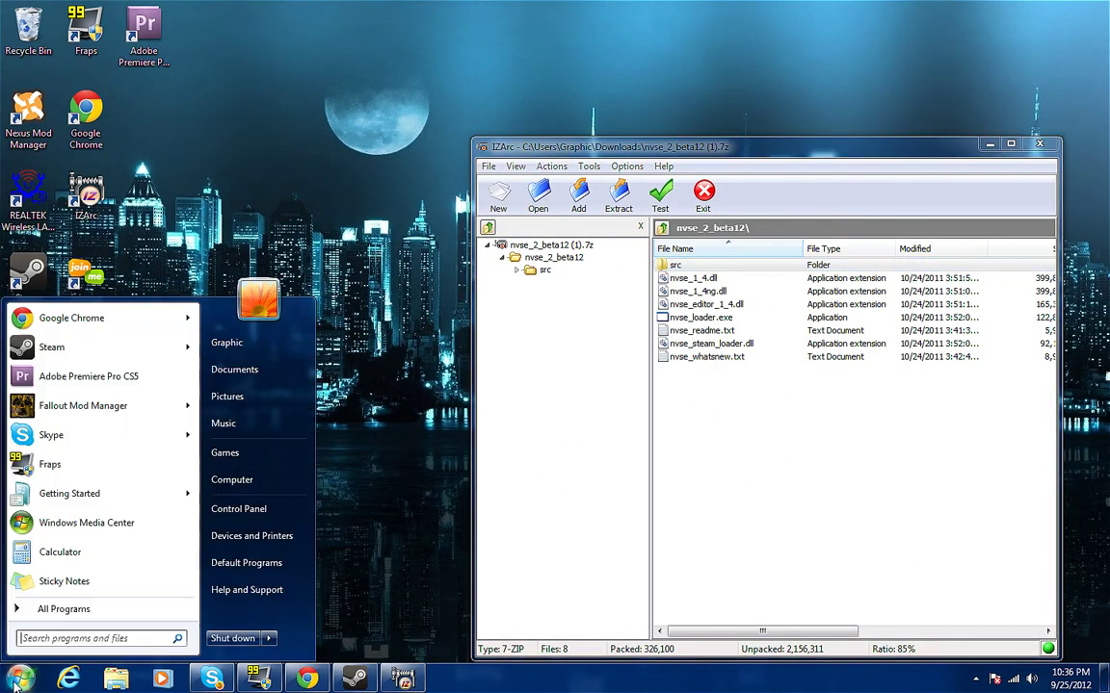
pyautogui.click(251, 489)
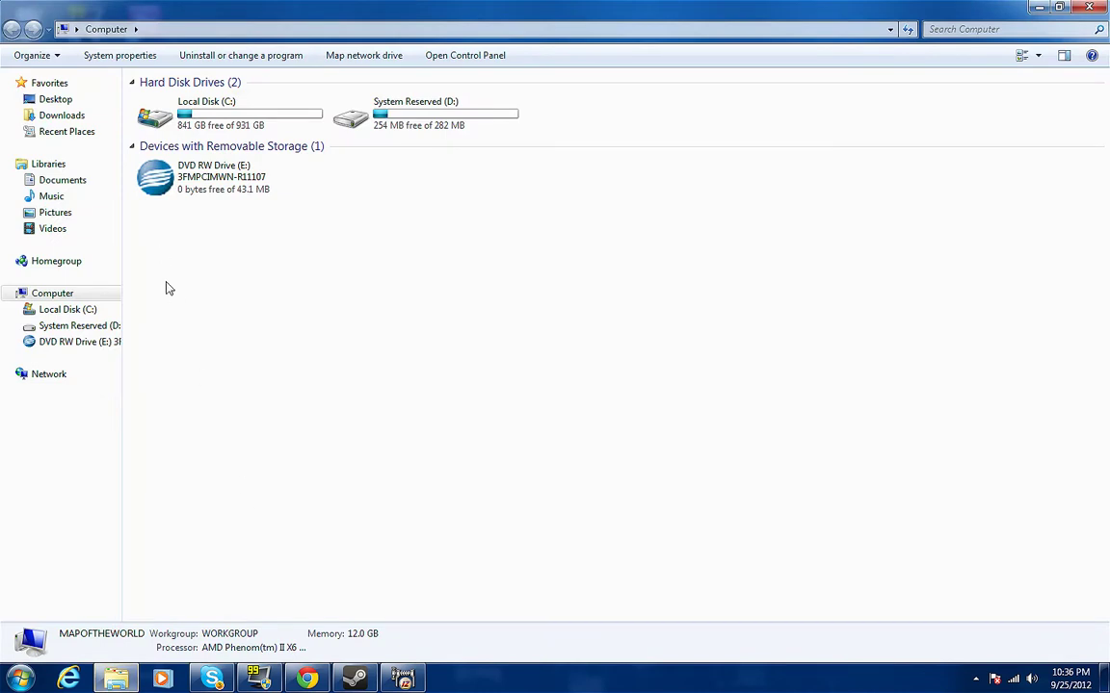
pyautogui.click(81, 311)
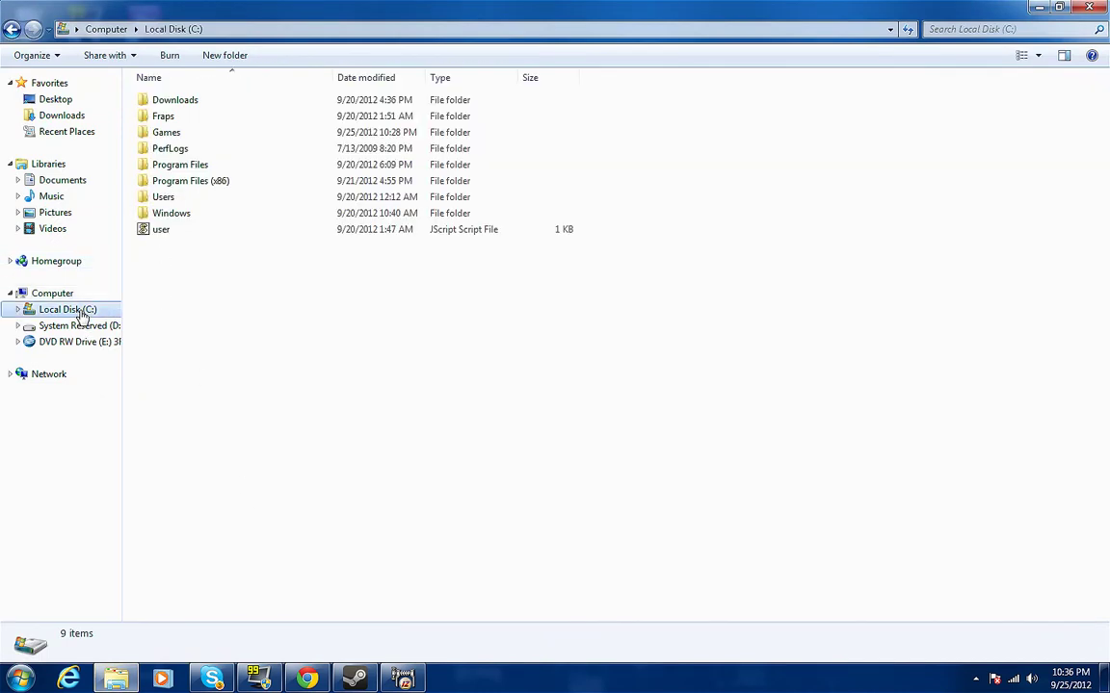
pyautogui.doubleClick(193, 183)
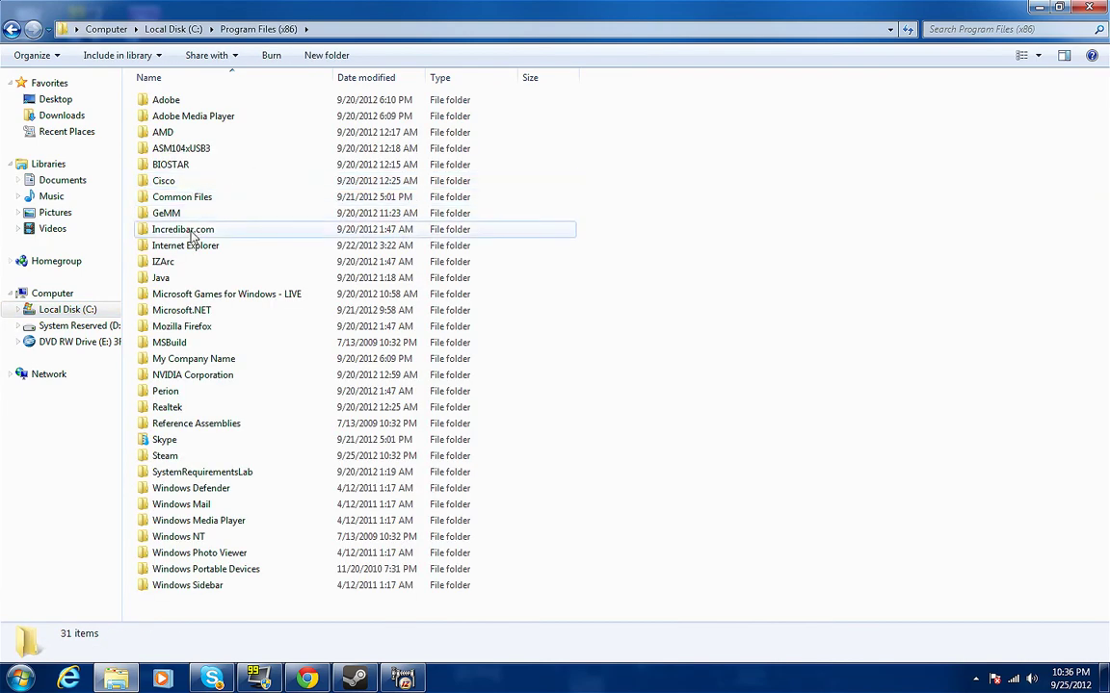
pyautogui.doubleClick(171, 458)
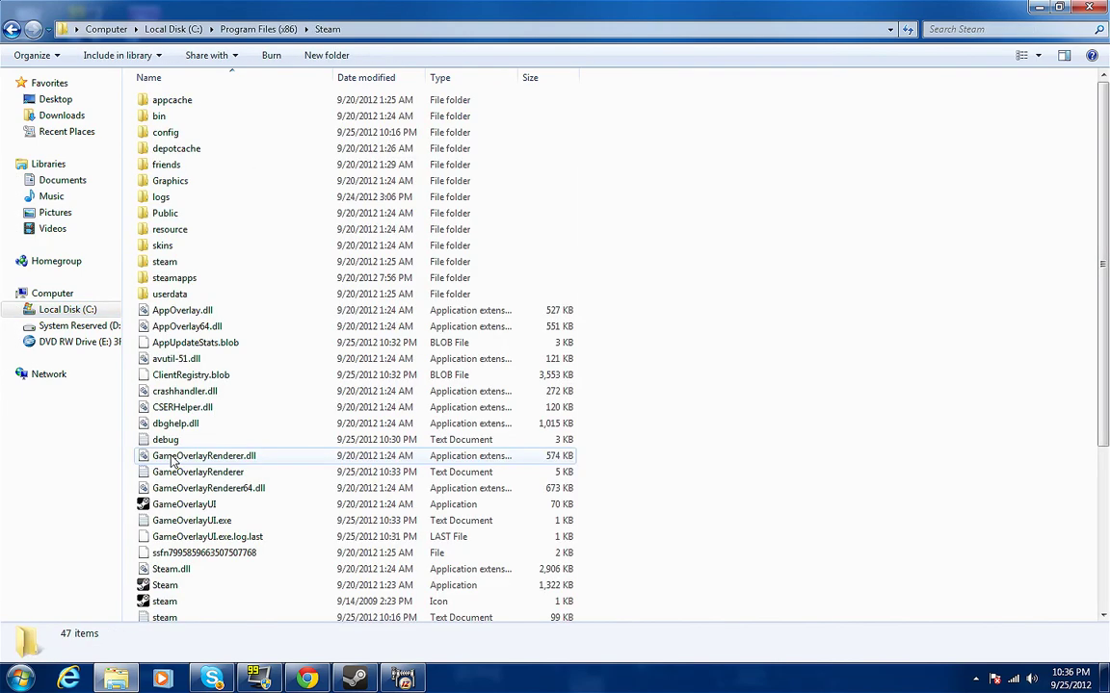
pyautogui.doubleClick(163, 279)
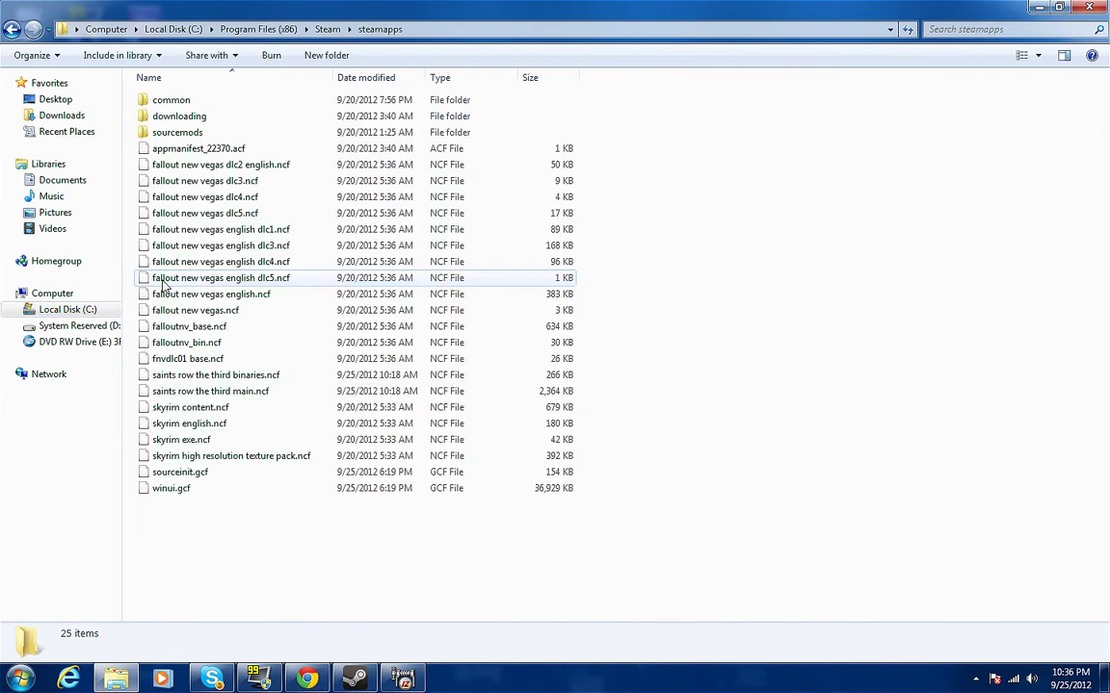
pyautogui.doubleClick(185, 102)
pyautogui.doubleClick(190, 117)
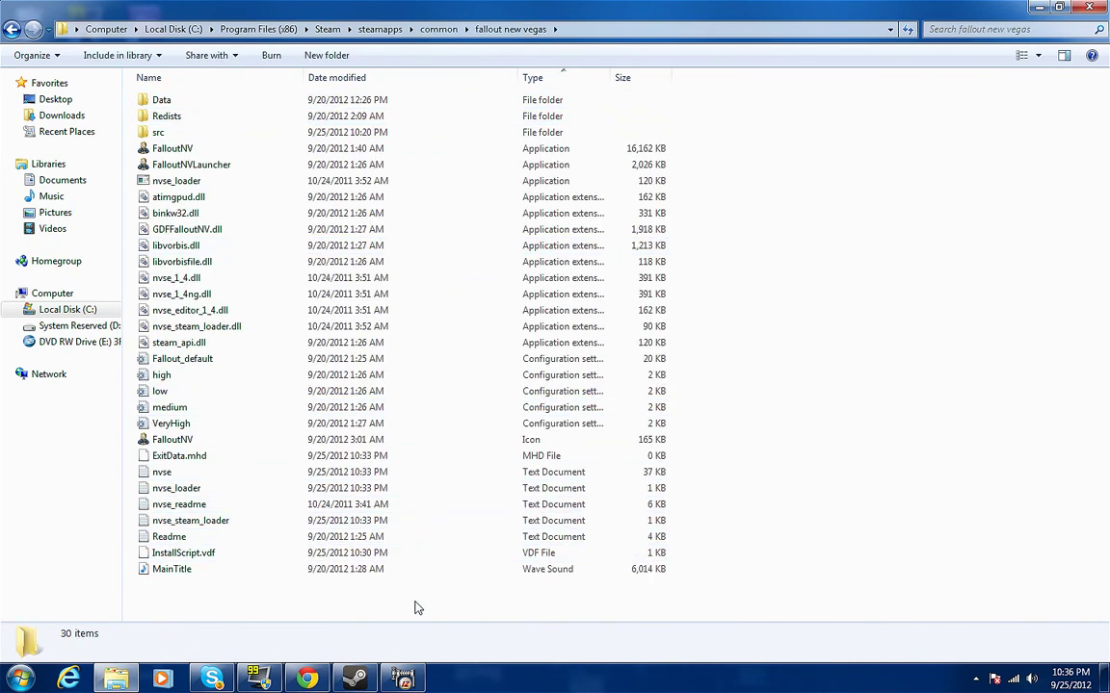
# Transfer everything from the src folder through nvse_steam_loader.dll from the IZArc archive into the fallout new vegas folder.
pyautogui.click(405, 679)
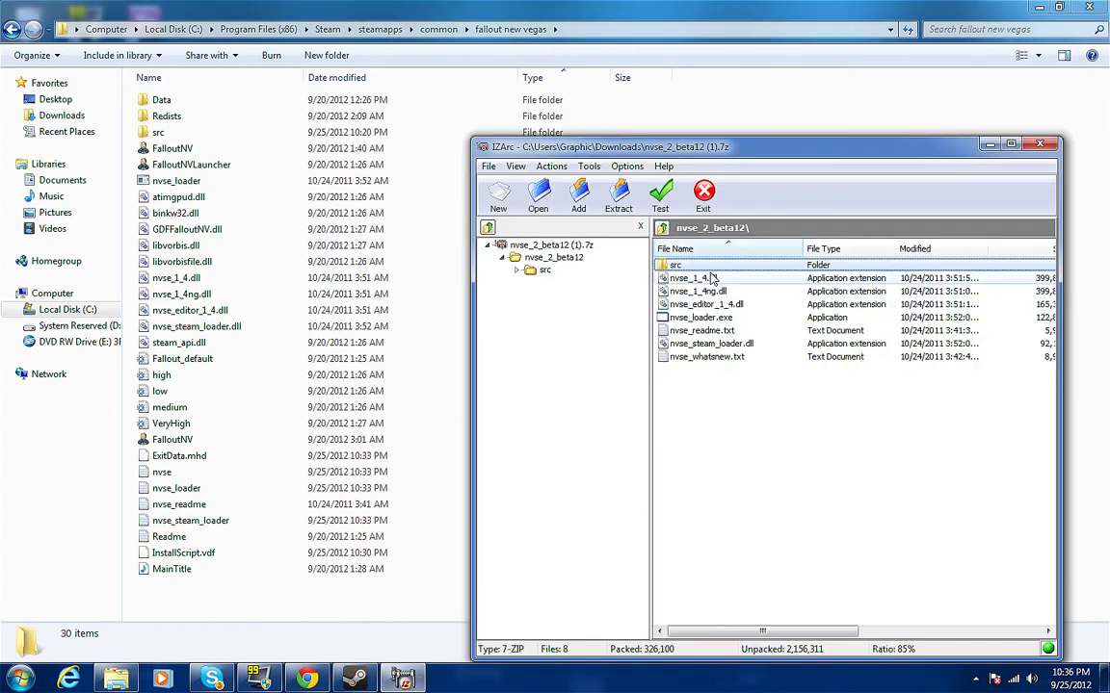
pyautogui.click(694, 344)
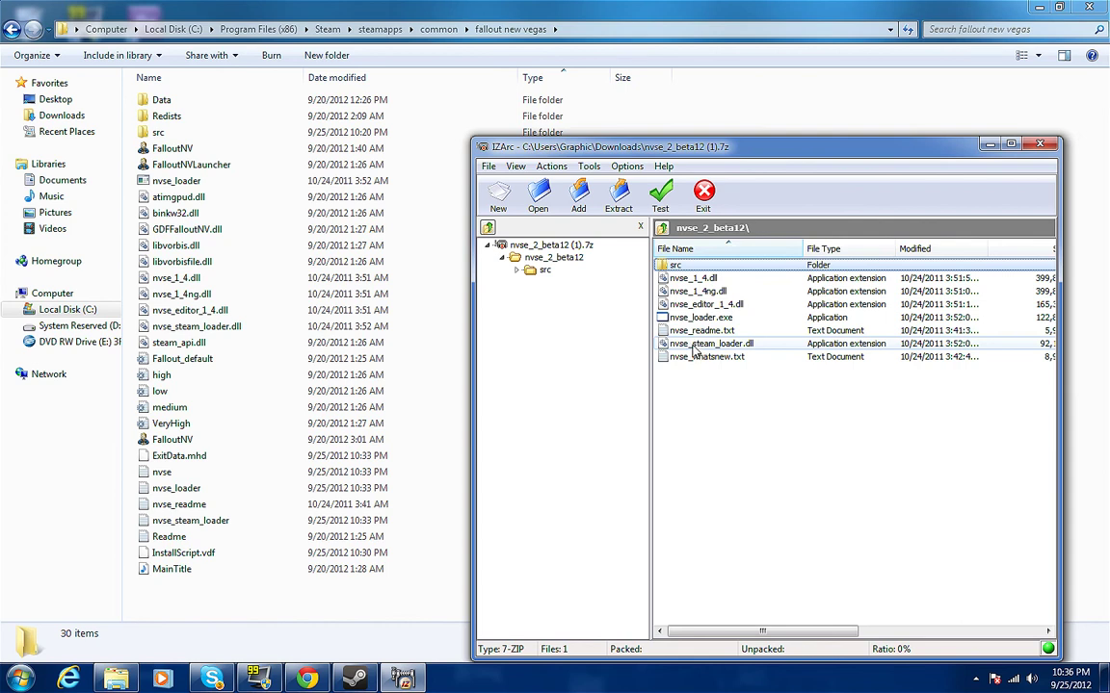
pyautogui.hotkey('shift', 'Home')
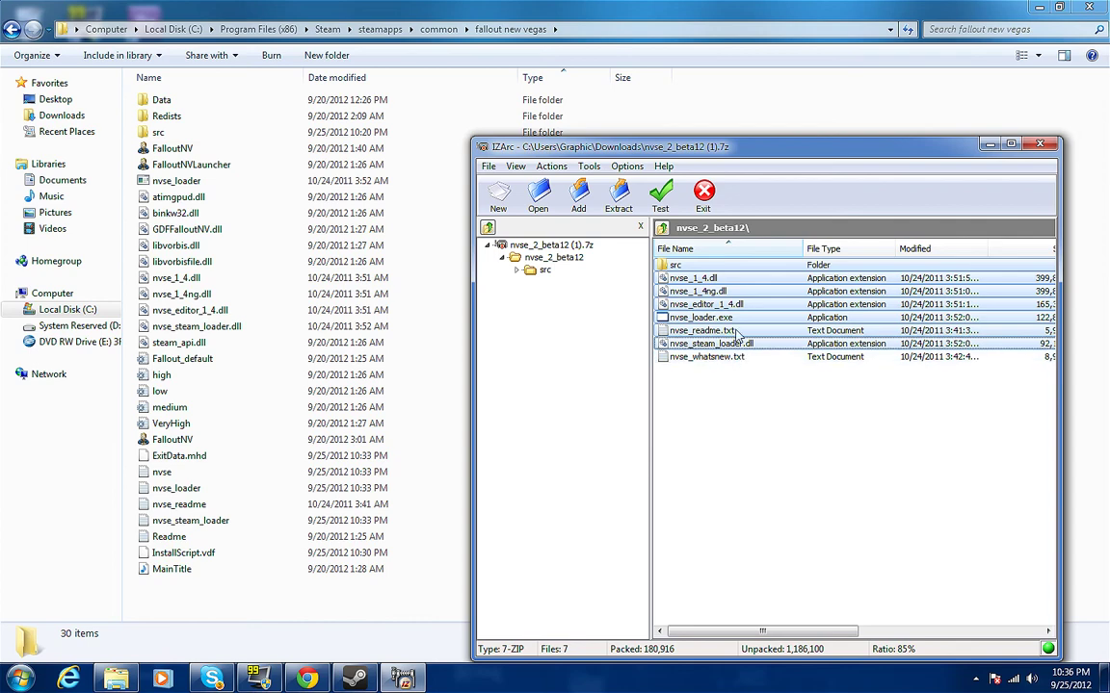
pyautogui.moveTo(728, 306); pyautogui.dragTo(282, 641)
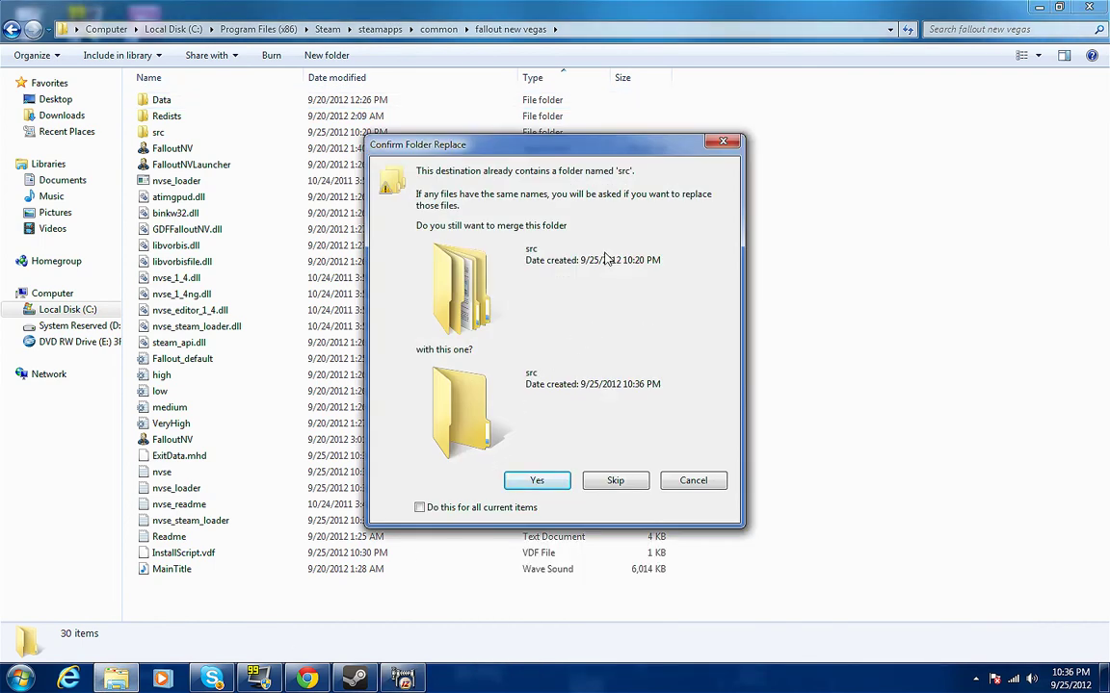
# Merge the src folder for all current items and replace every conflicting file with the version being moved.
pyautogui.click(422, 510)
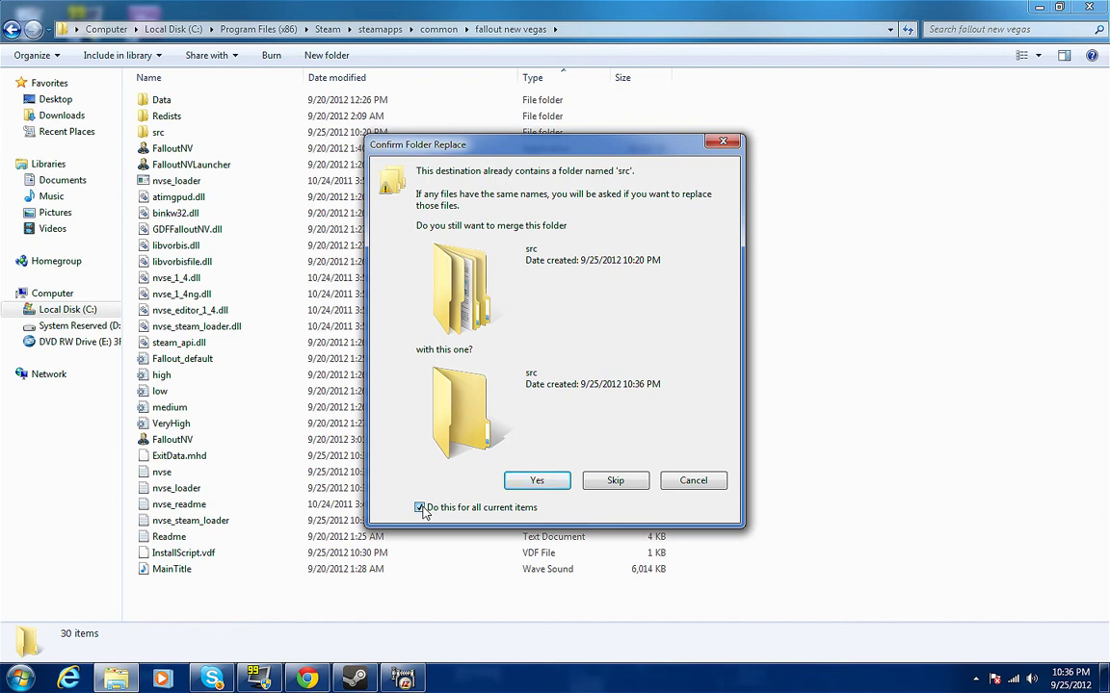
pyautogui.click(535, 481)
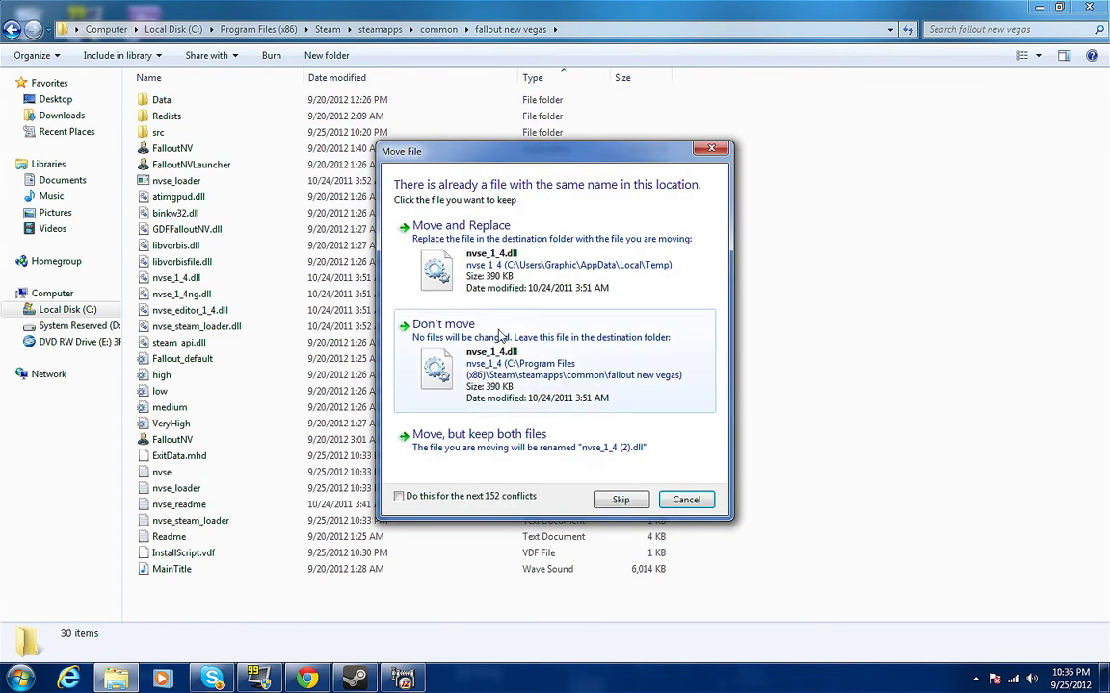
pyautogui.click(397, 496)
pyautogui.click(460, 253)
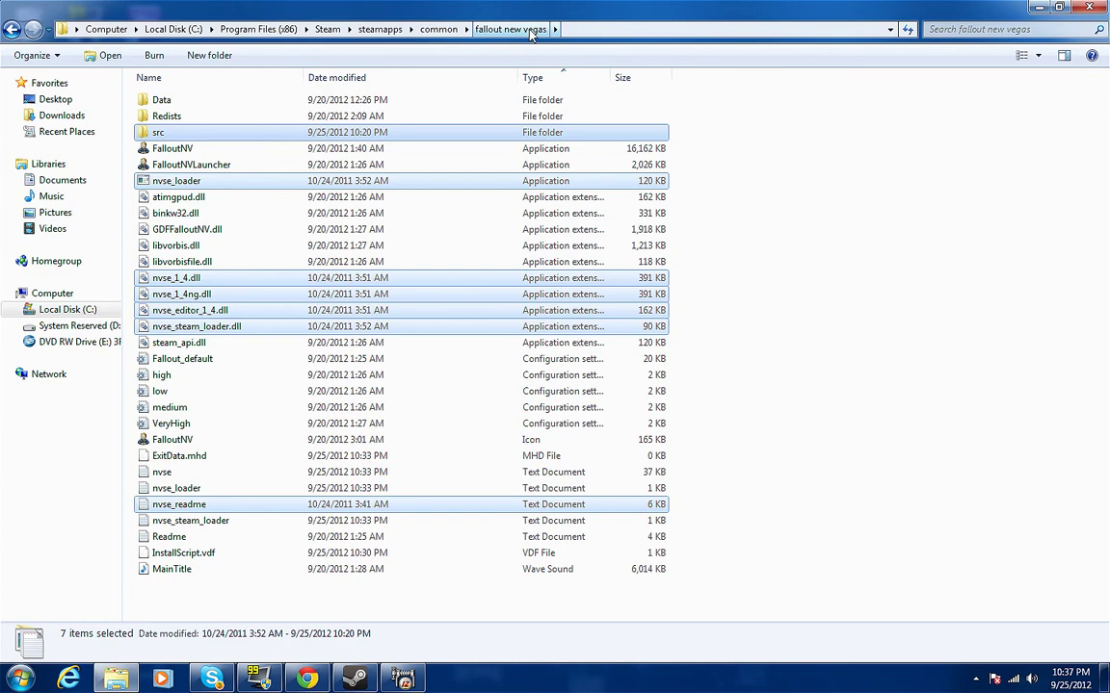
# Switch back to Chrome and go to newvegas.nexusmods.com.
pyautogui.click(1038, 6)
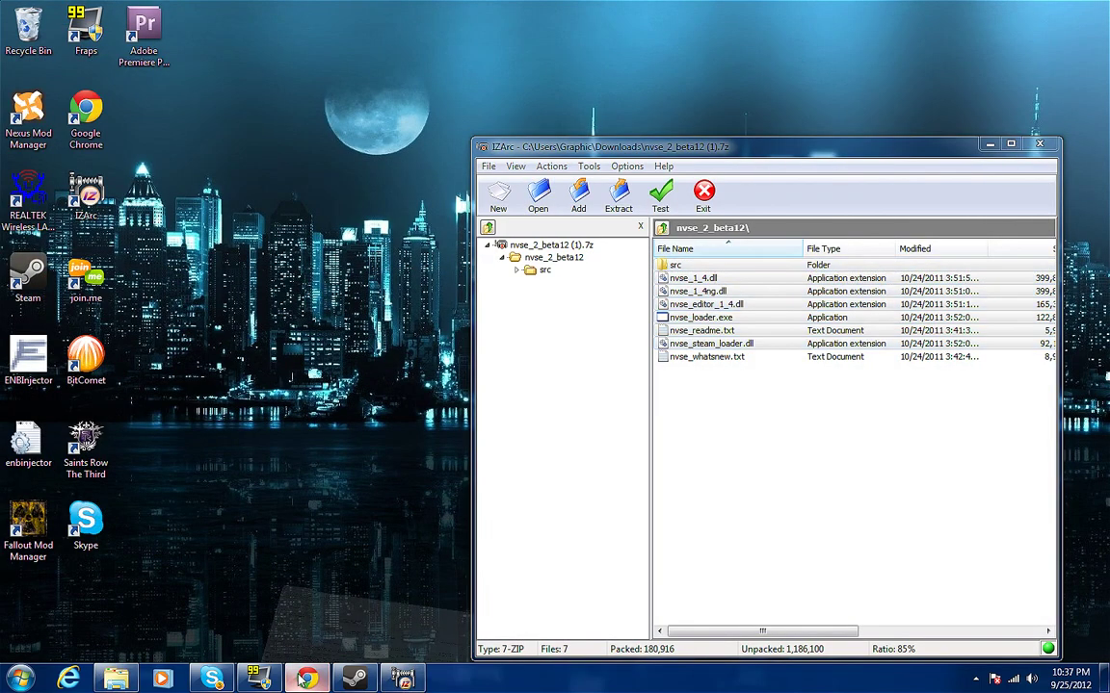
pyautogui.click(306, 680)
pyautogui.click(469, 29)
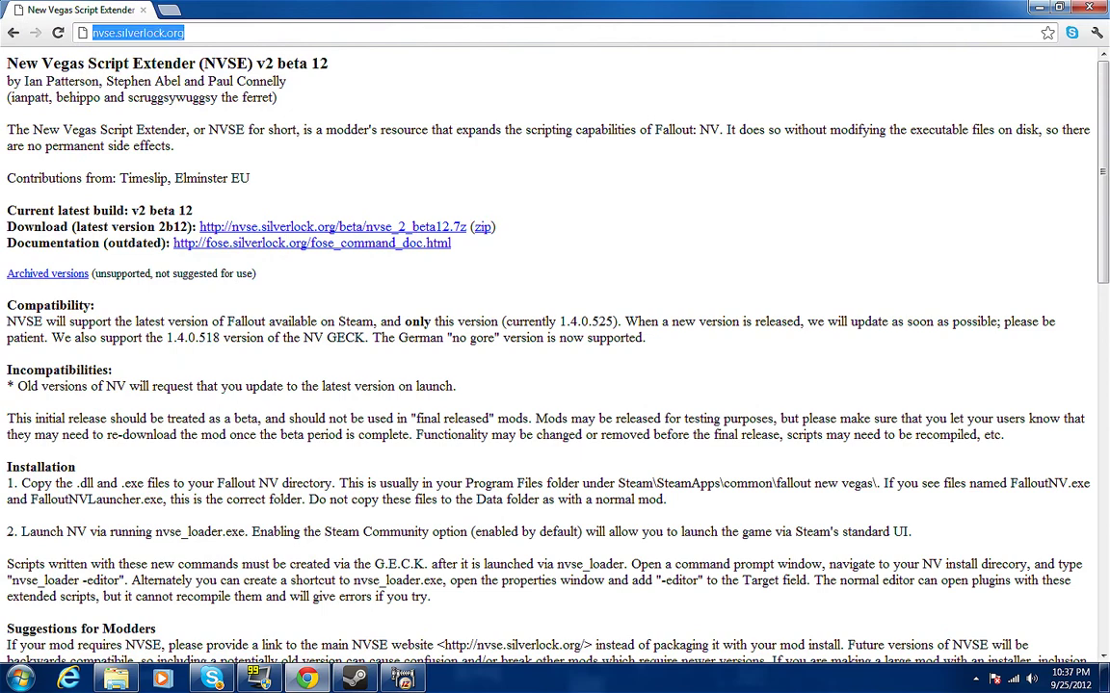
pyautogui.write('newvegas.nexusmods.com')
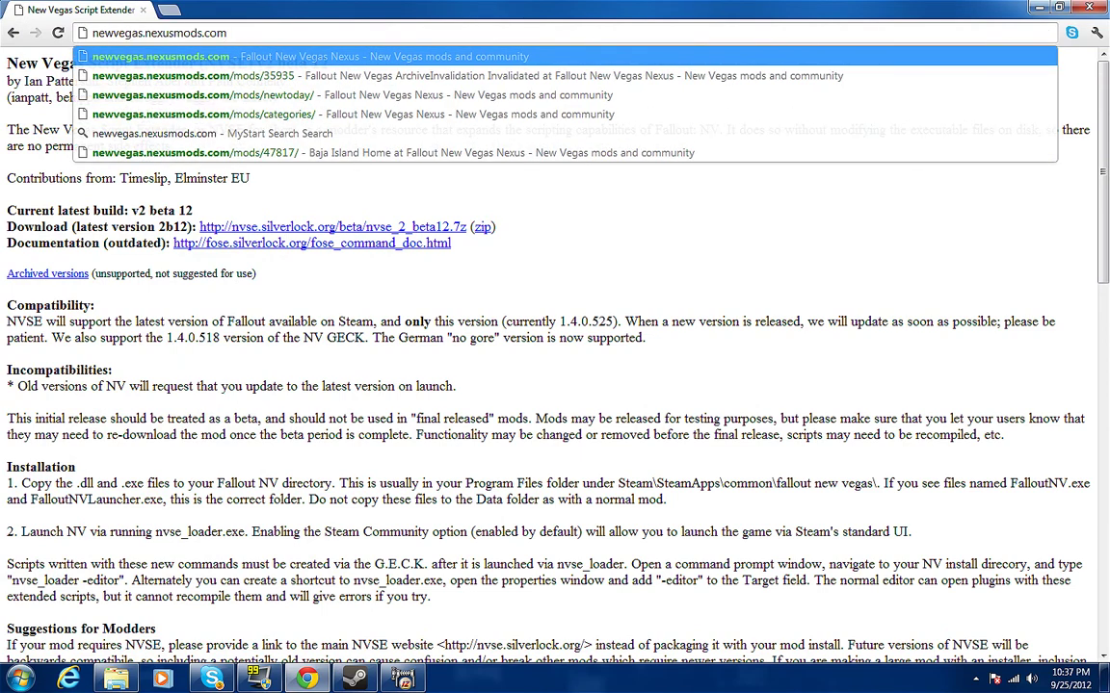
pyautogui.press('Return')
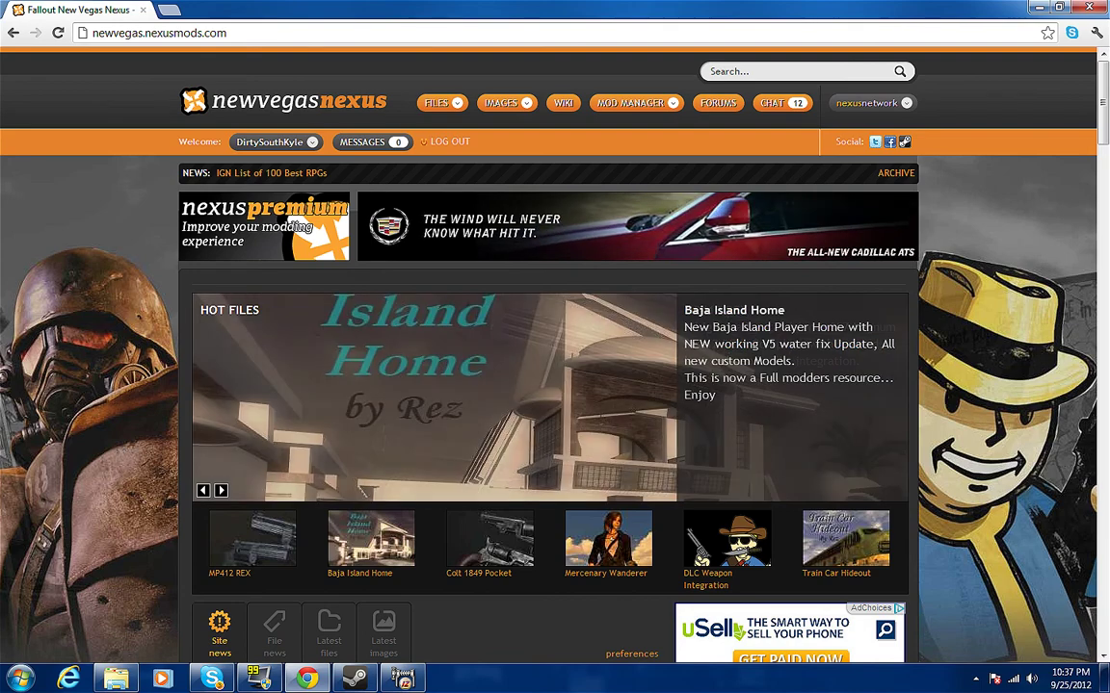
# Search the New Vegas Nexus site for "archive".
pyautogui.moveTo(450, 124)
pyautogui.moveTo(832, 109)
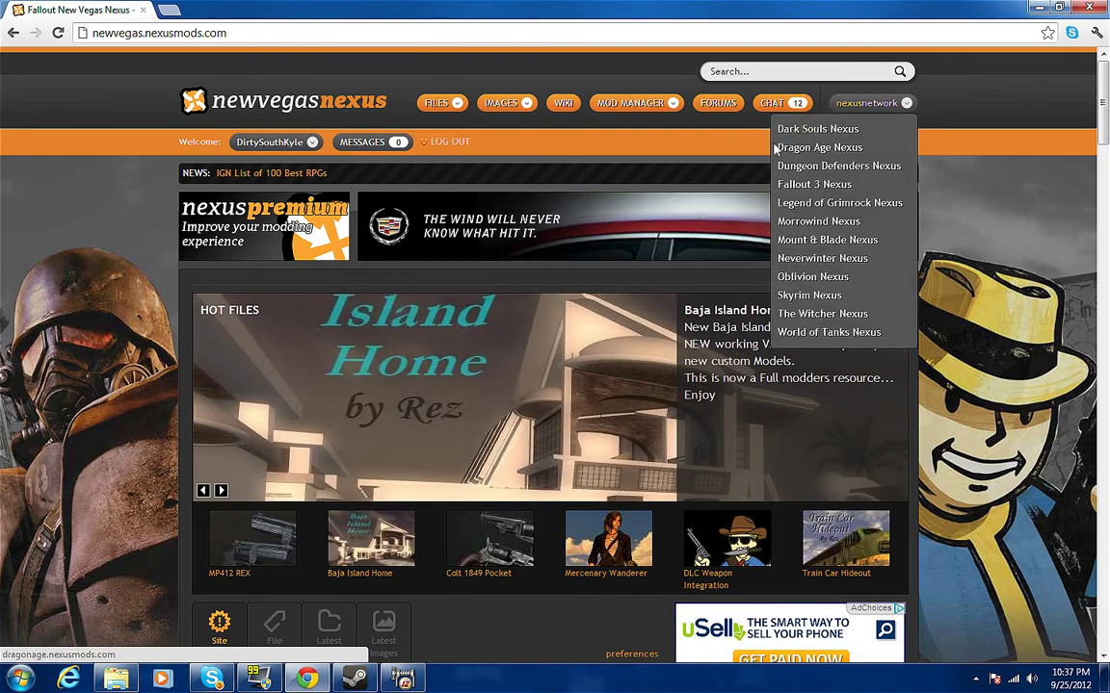
pyautogui.scroll(-2, 552, 252)
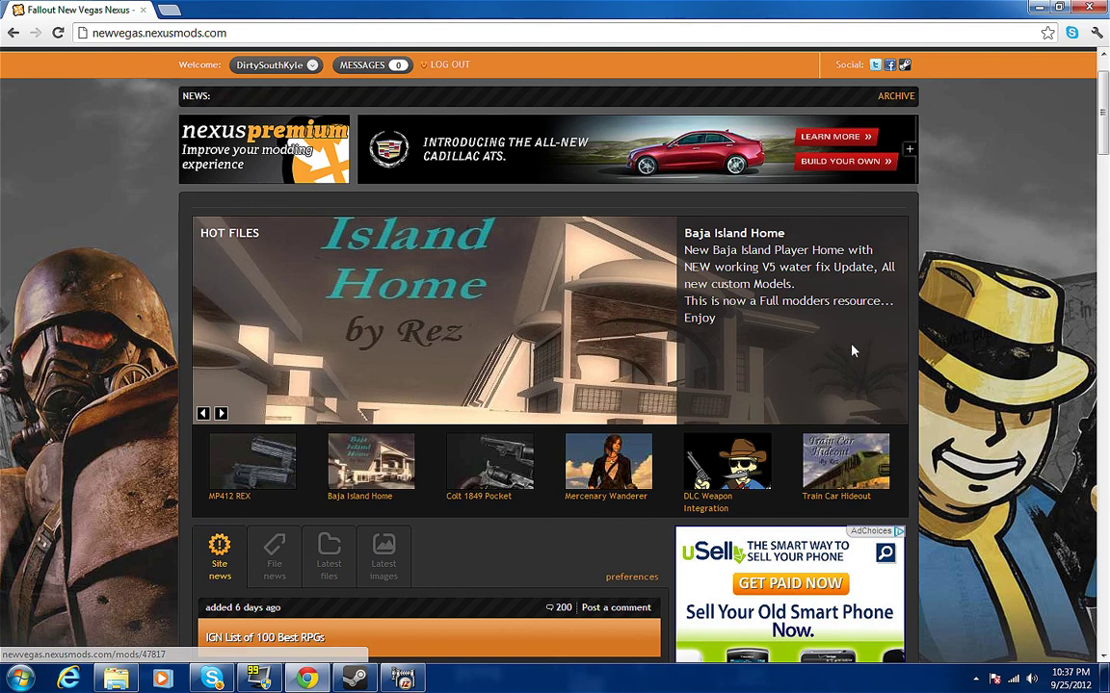
pyautogui.scroll(1, 766, 308)
pyautogui.moveTo(867, 103)
pyautogui.click(761, 72)
pyautogui.write('archive')
pyautogui.press('Return')
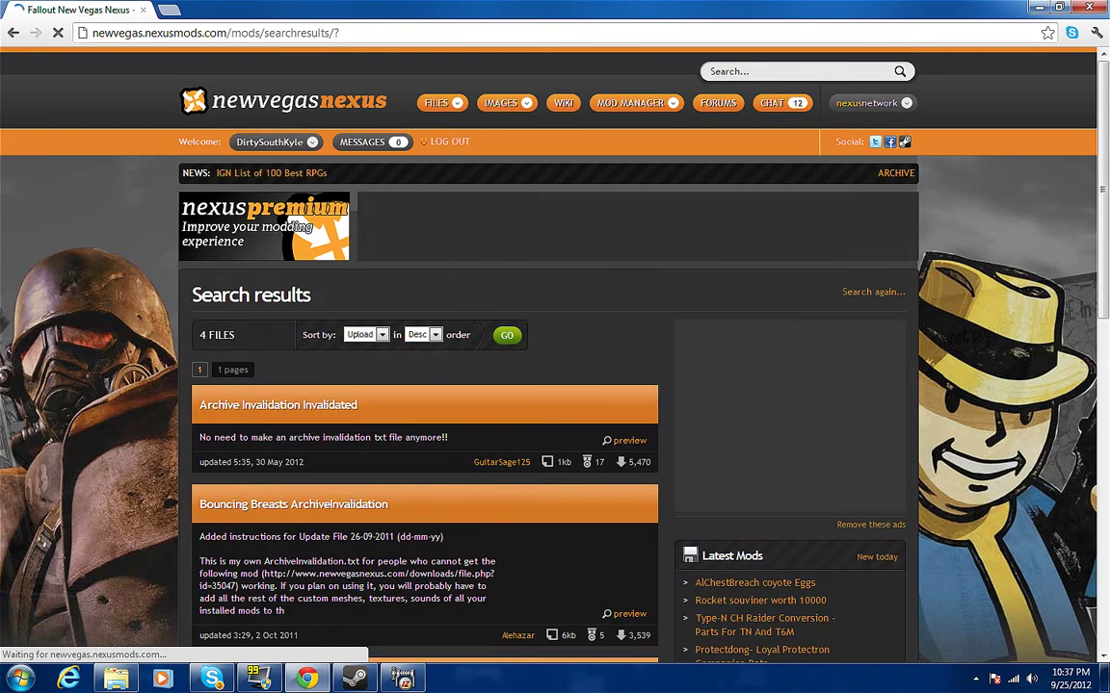
# Open the Fallout New Vegas ArchiveInvalidation Invalidated mod page from the search results and view its description.
pyautogui.scroll(-3, 624, 310)
pyautogui.scroll(-5, 621, 316)
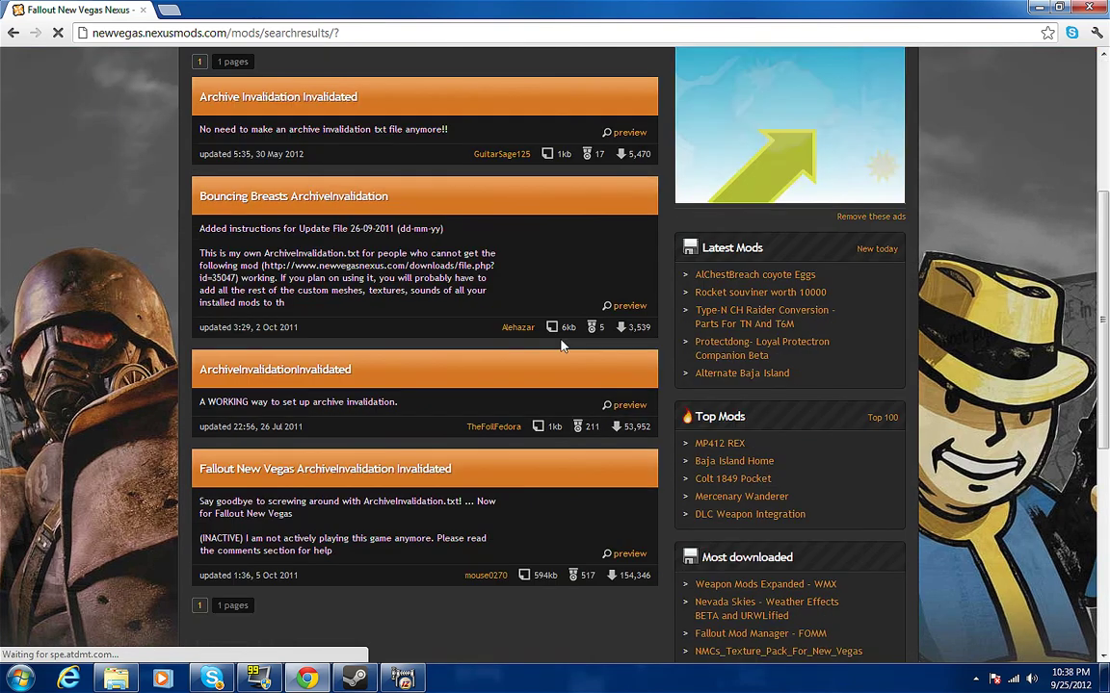
pyautogui.scroll(3, 570, 456)
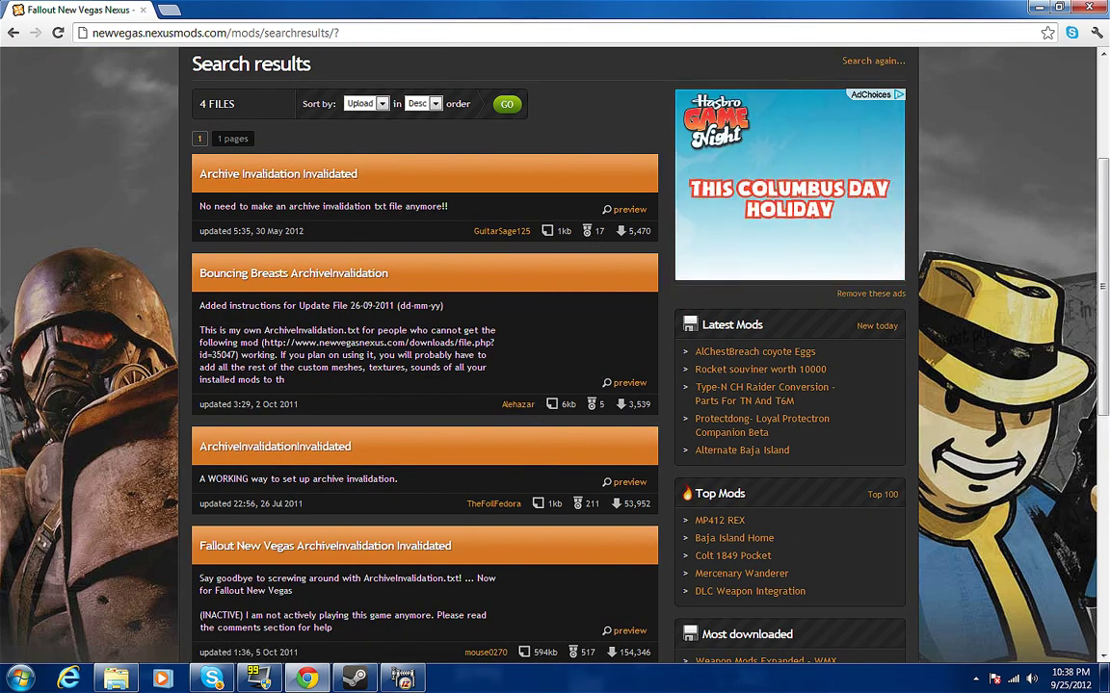
pyautogui.scroll(-1, 628, 337)
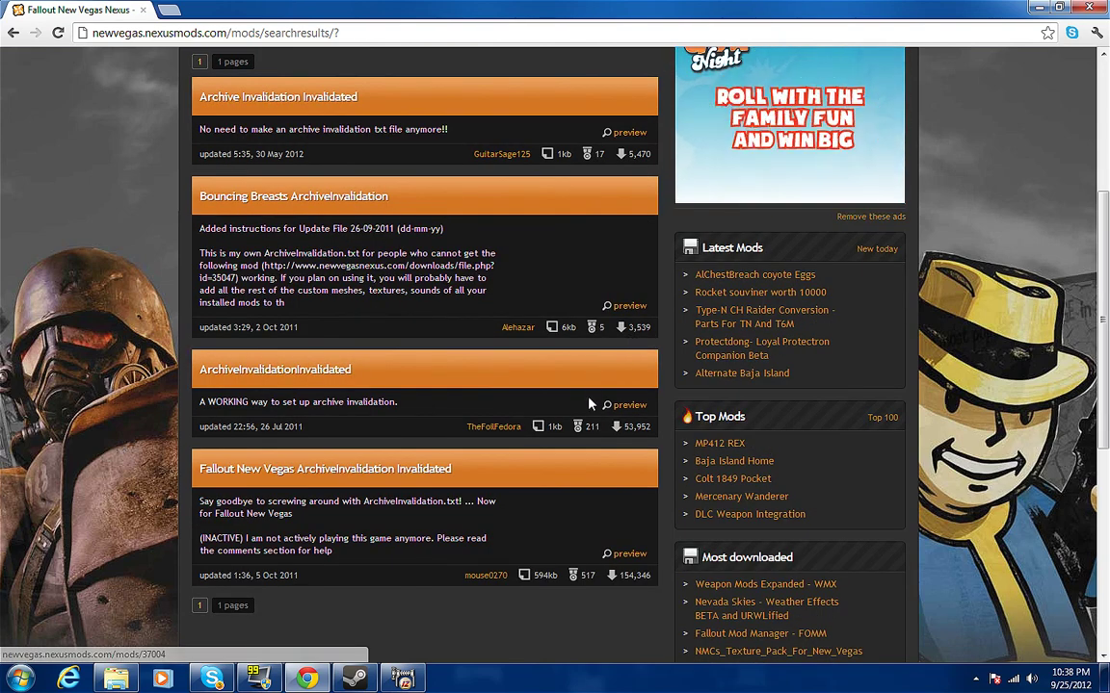
pyautogui.scroll(-1, 585, 429)
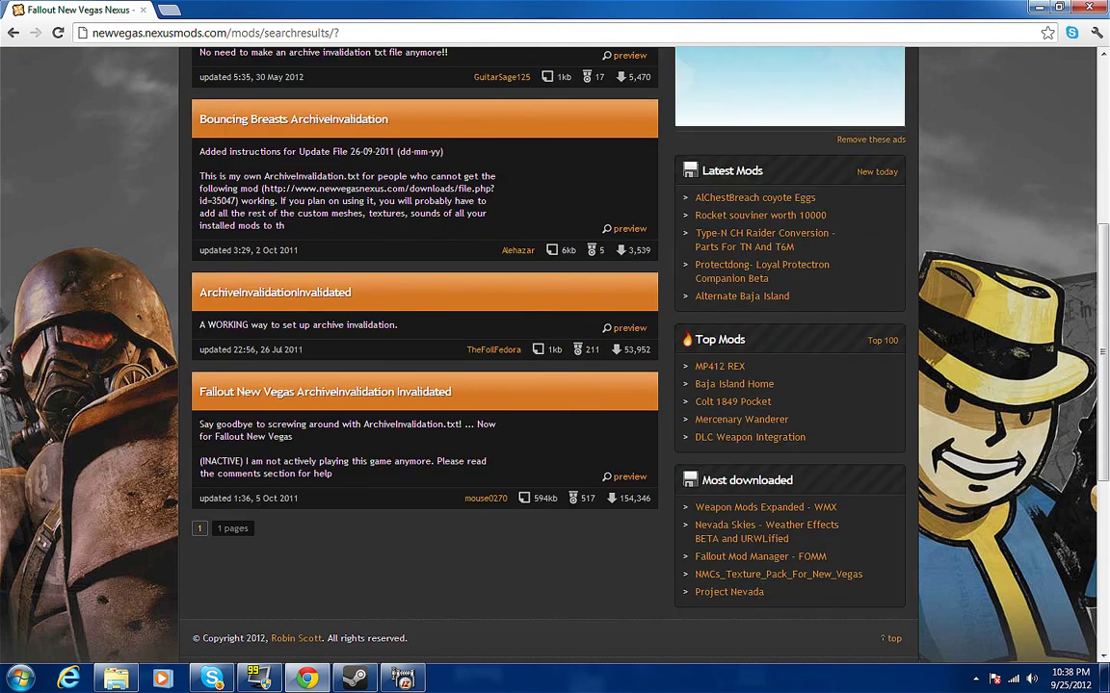
pyautogui.click(328, 391)
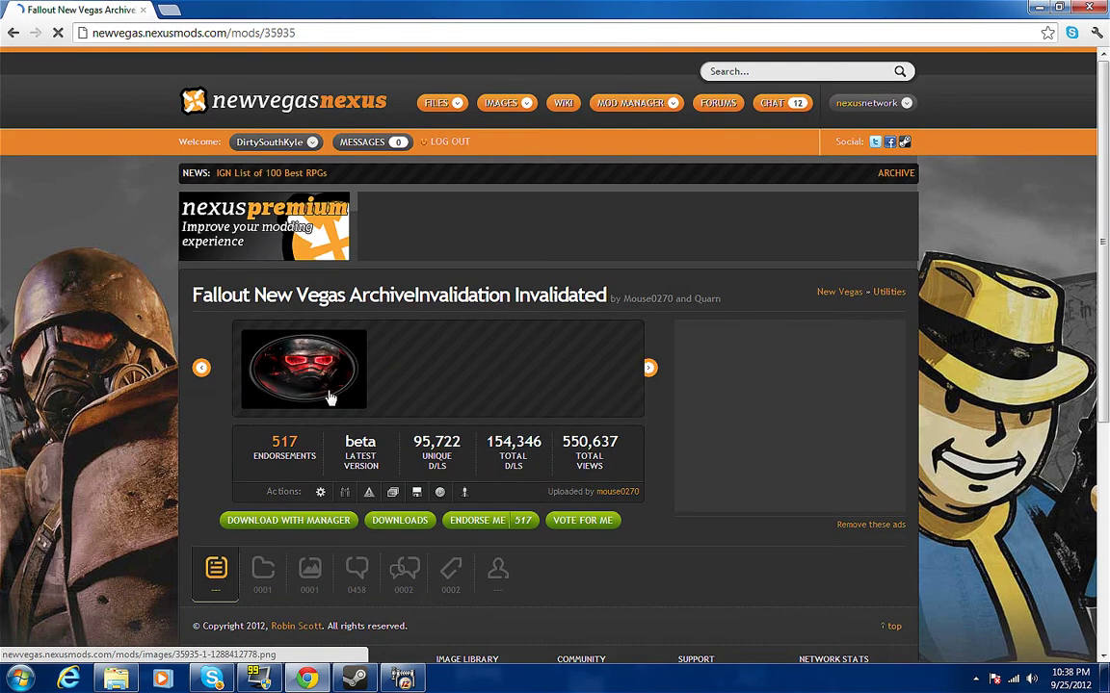
pyautogui.scroll(-3, 424, 318)
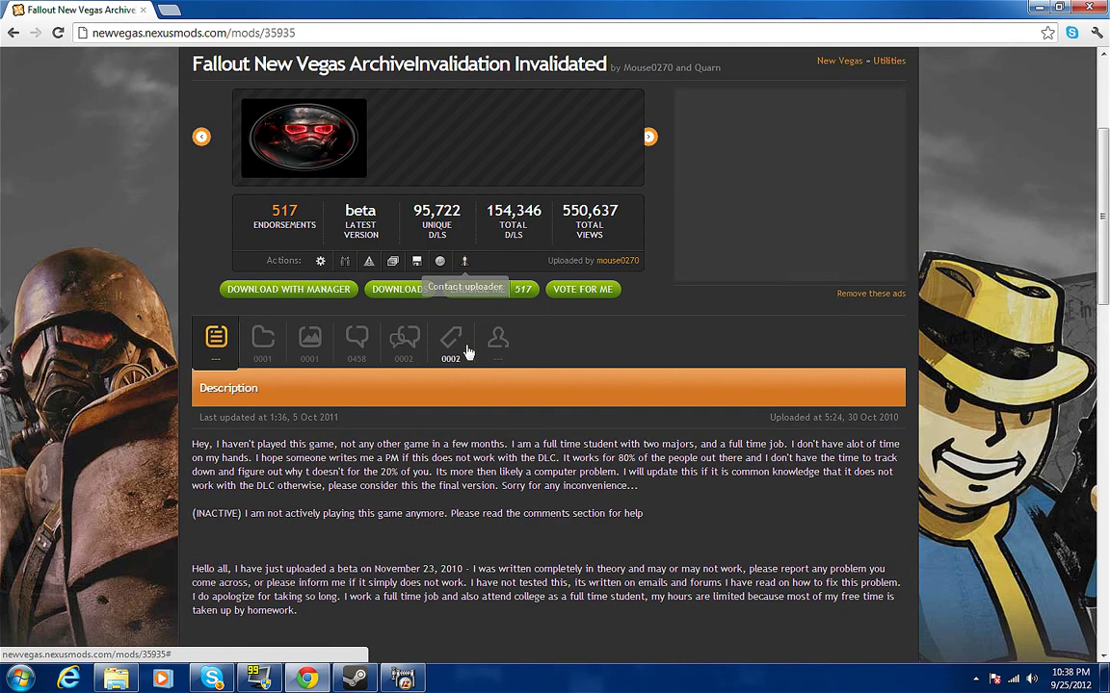
pyautogui.scroll(-1, 468, 354)
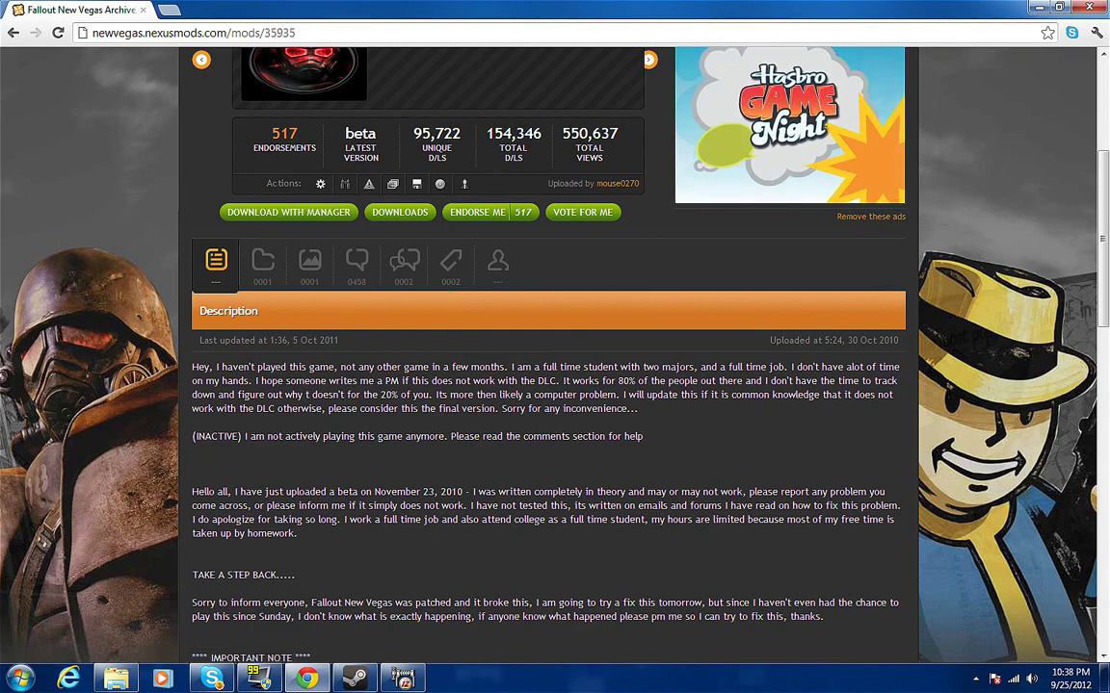
# Download the main file of Fallout New Vegas ArchiveInvalidation Invalidated manually and dismiss the download notice.
pyautogui.click(269, 274)
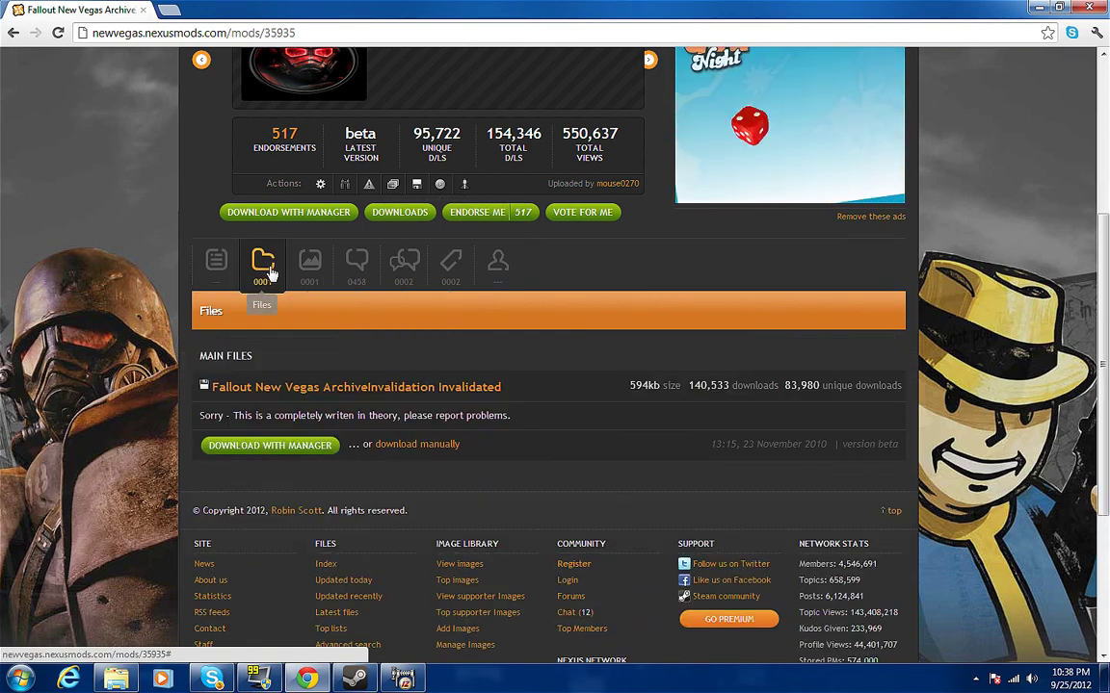
pyautogui.click(416, 446)
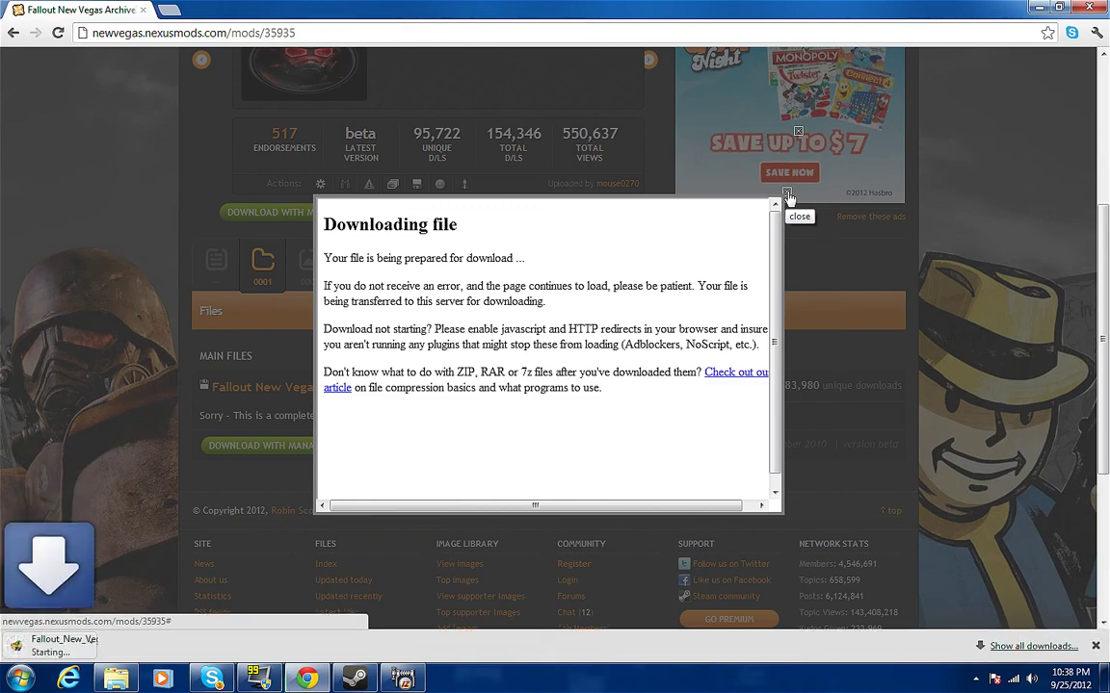
pyautogui.click(786, 194)
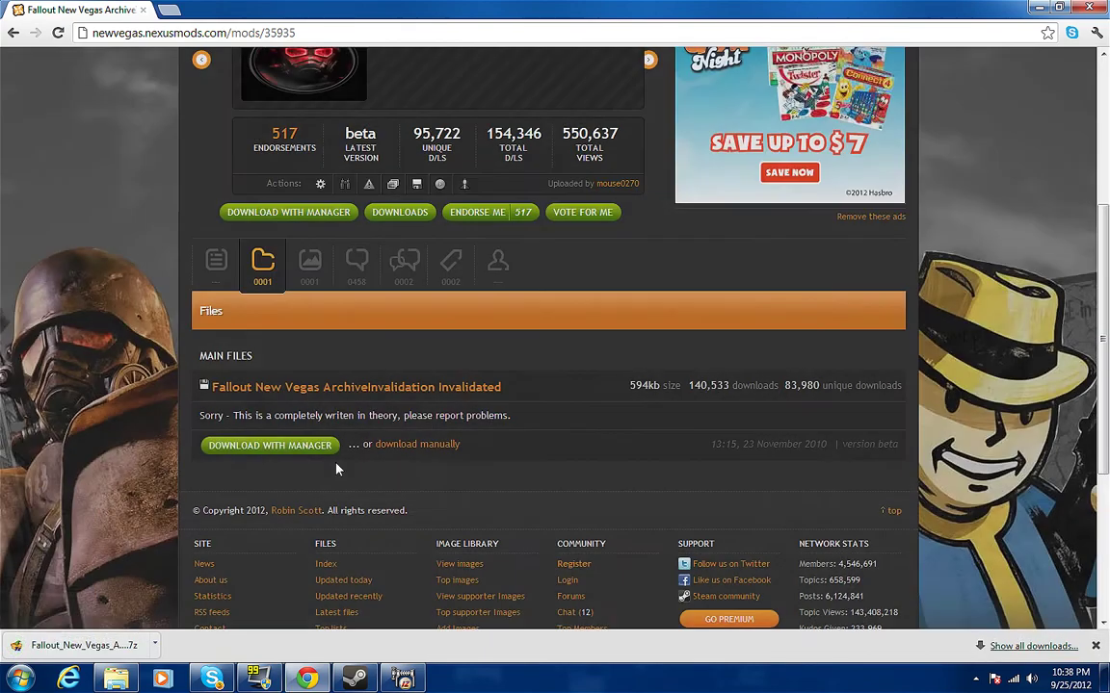
# Open the downloaded ArchiveInvalidation archive and extract both of its files into the fallout new vegas game folder.
pyautogui.click(154, 646)
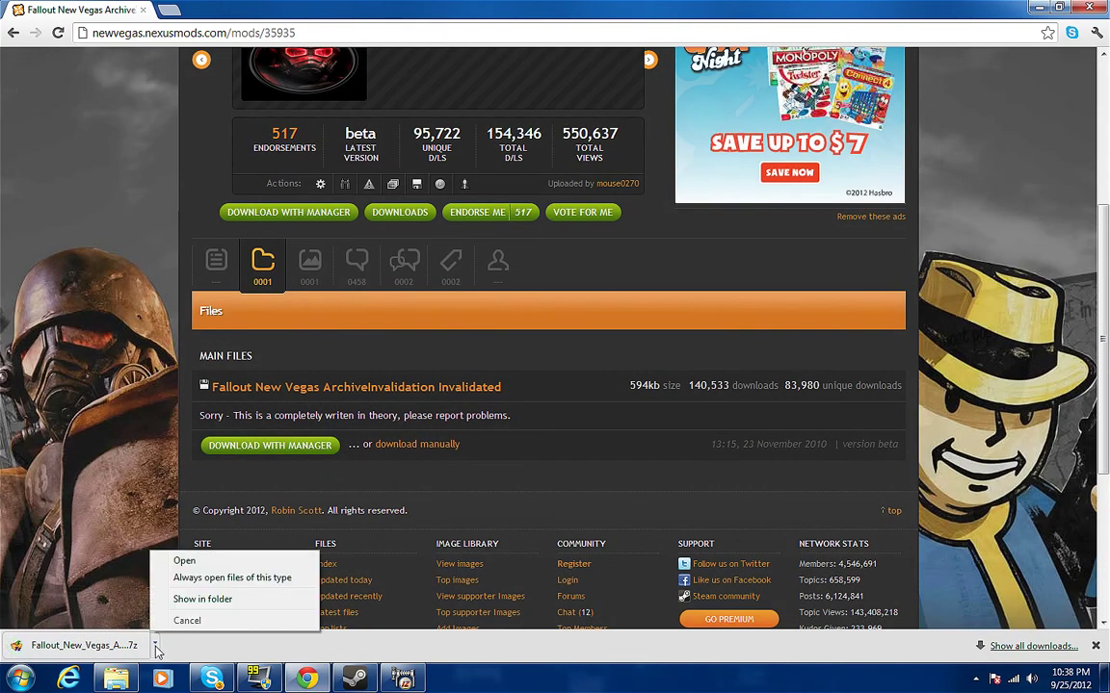
pyautogui.click(192, 559)
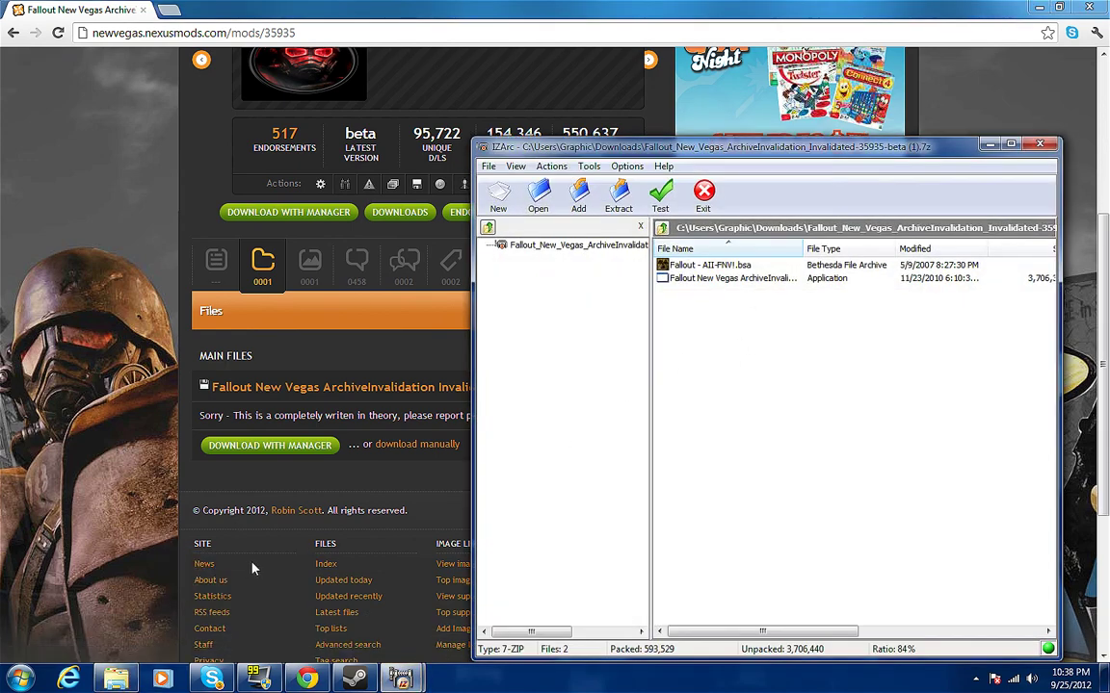
pyautogui.click(115, 679)
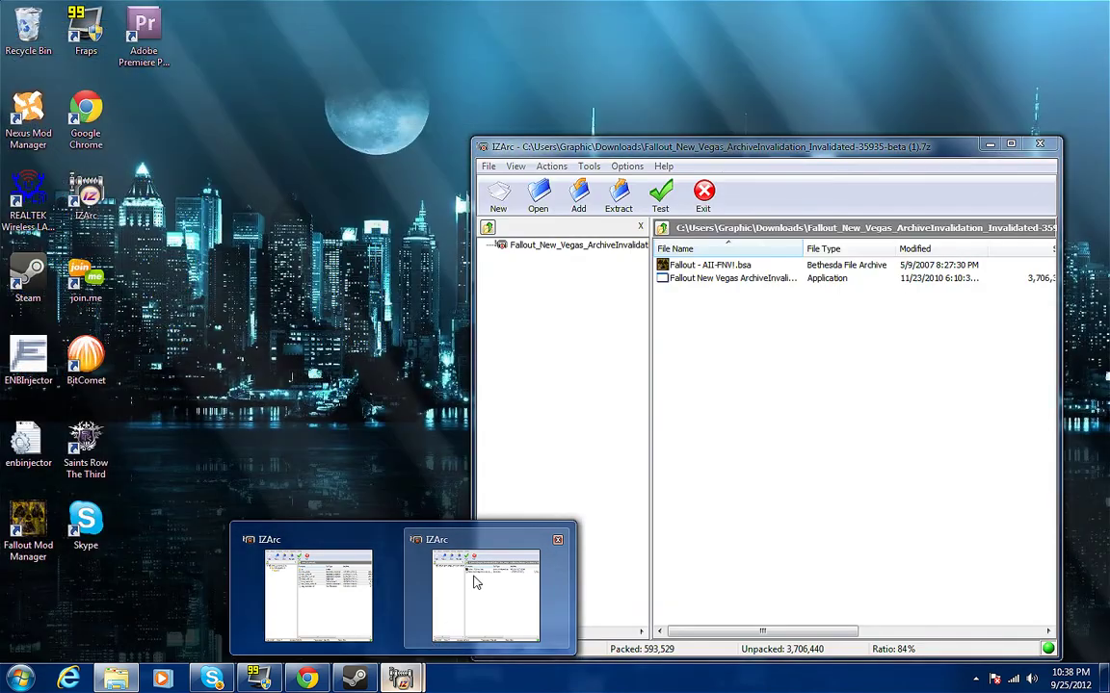
pyautogui.click(474, 575)
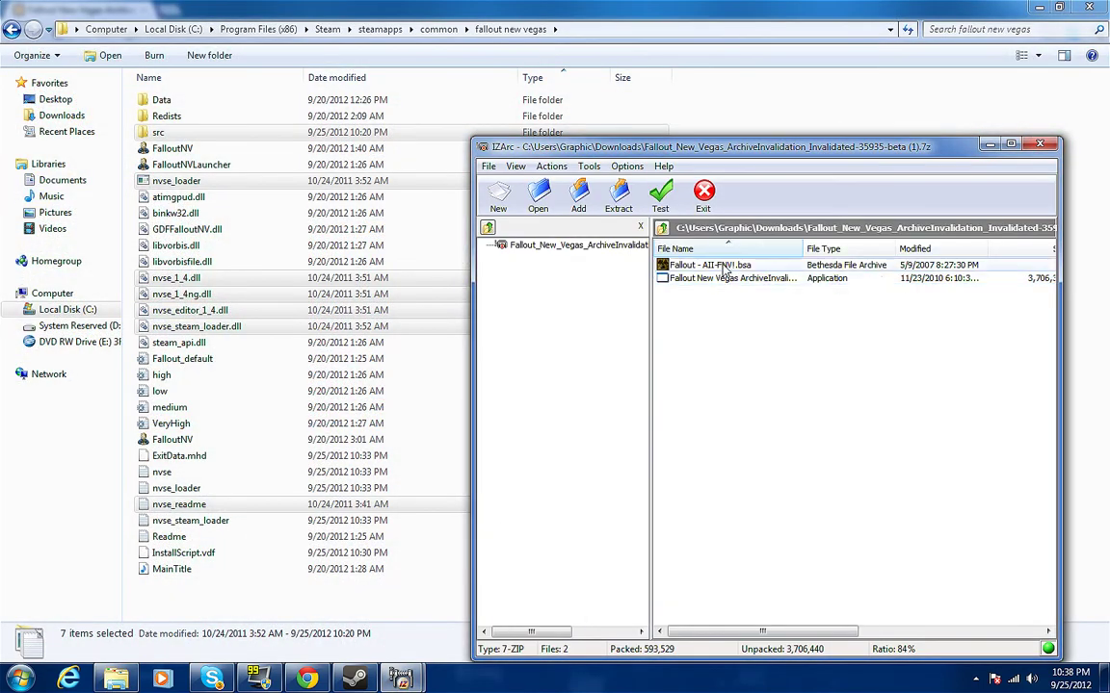
pyautogui.click(723, 266)
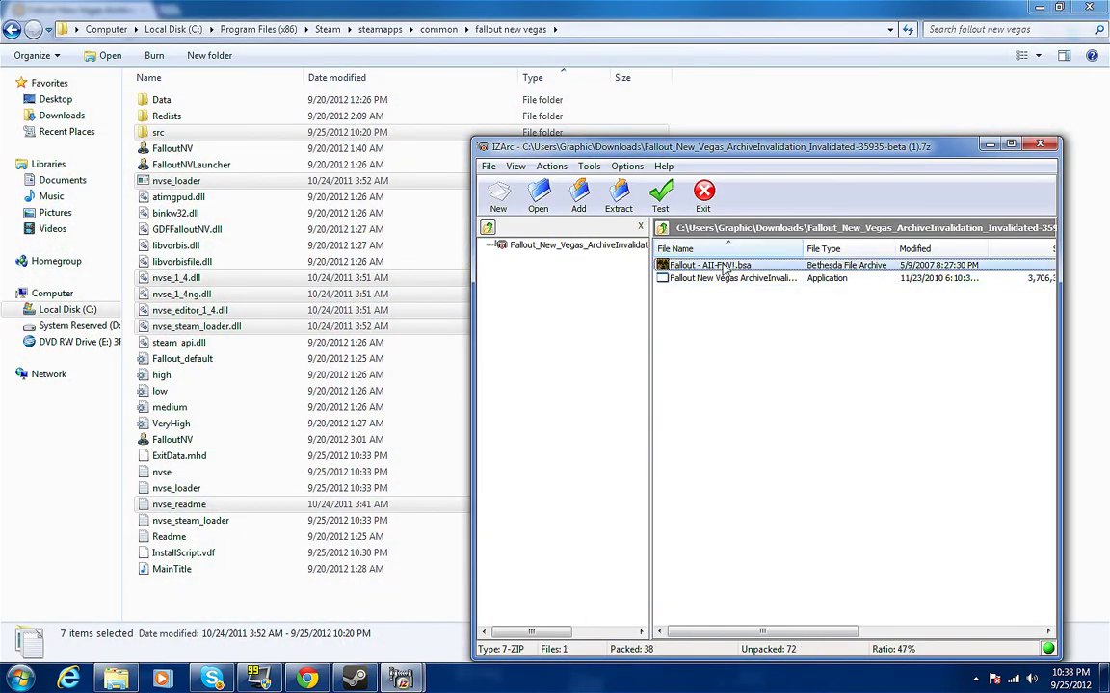
pyautogui.hotkey('ctrl', 'a')
pyautogui.moveTo(732, 273); pyautogui.dragTo(390, 636)
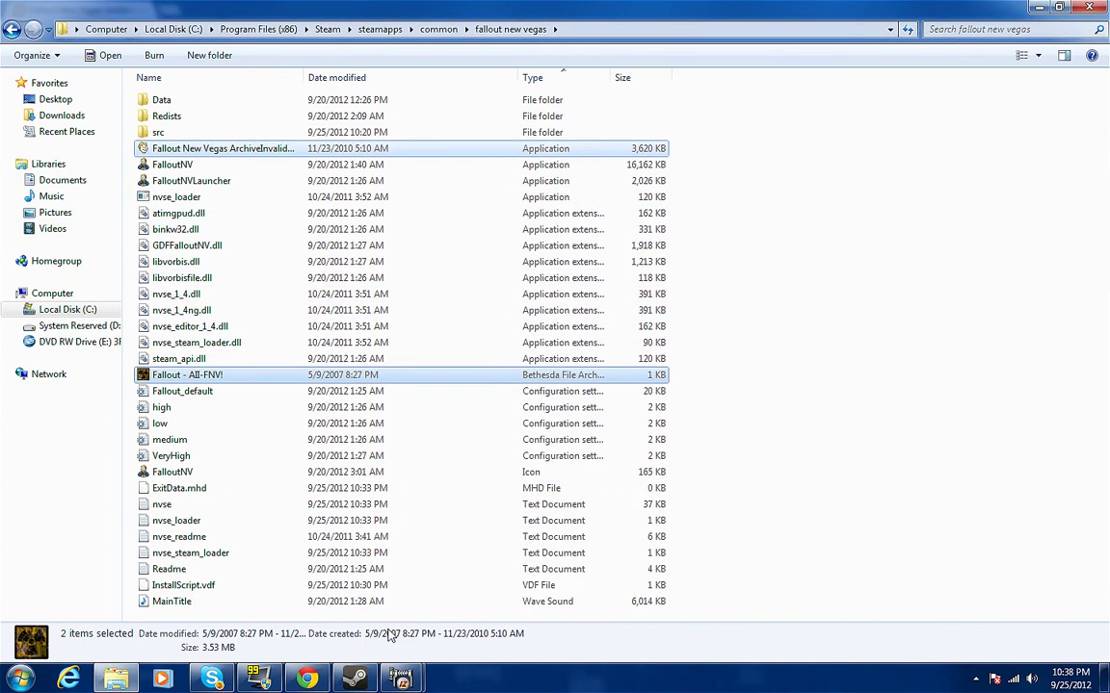
# Run the Fallout New Vegas ArchiveInvalidation Invalidated application from the game folder, activate the invalidation and close the program.
pyautogui.doubleClick(221, 150)
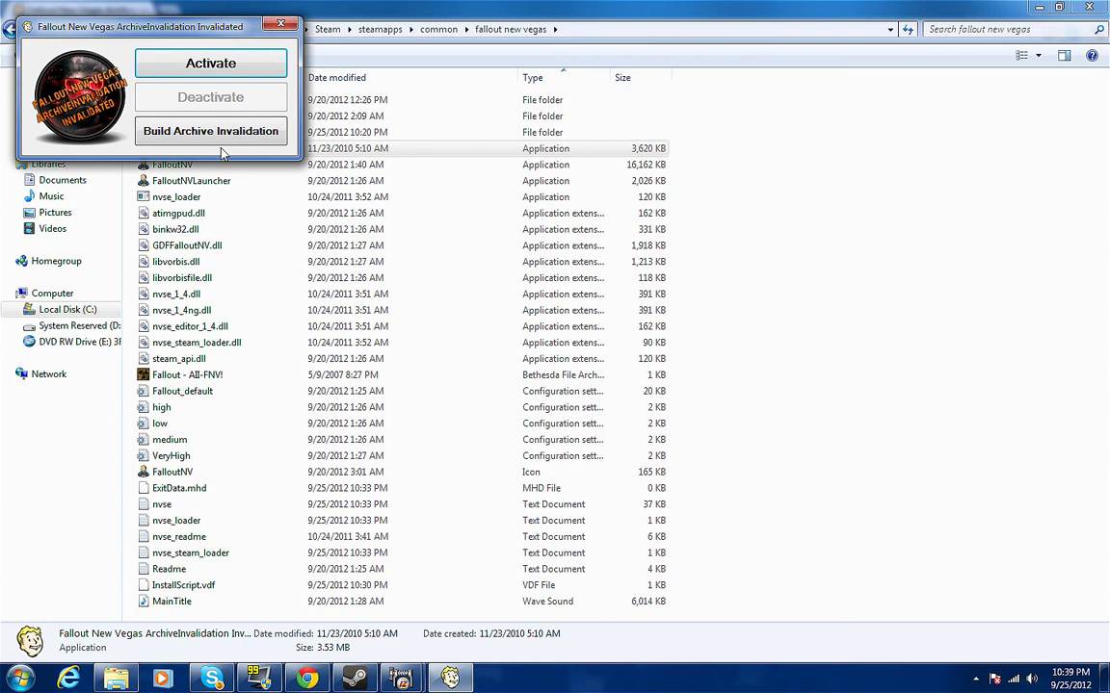
pyautogui.click(223, 64)
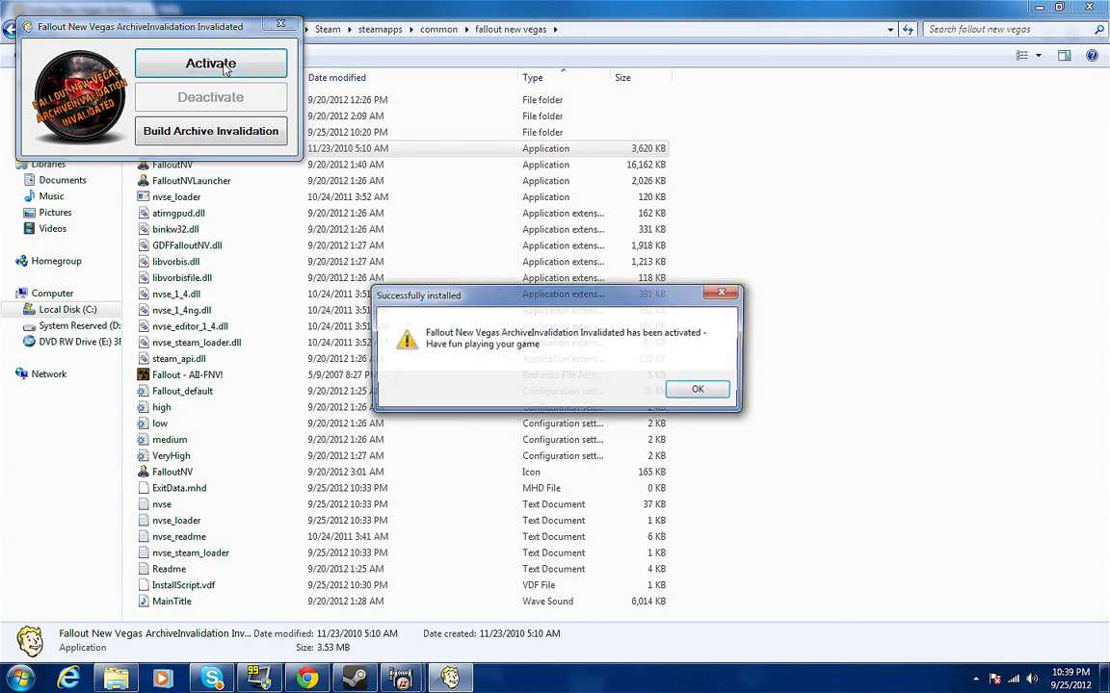
pyautogui.click(699, 391)
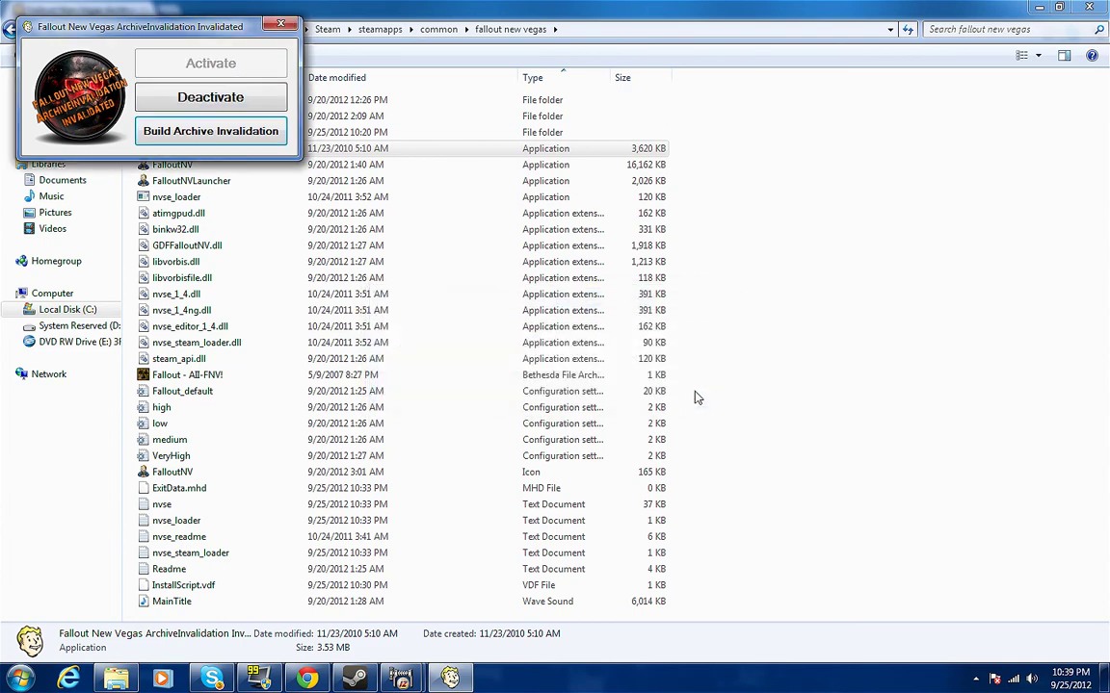
pyautogui.click(280, 24)
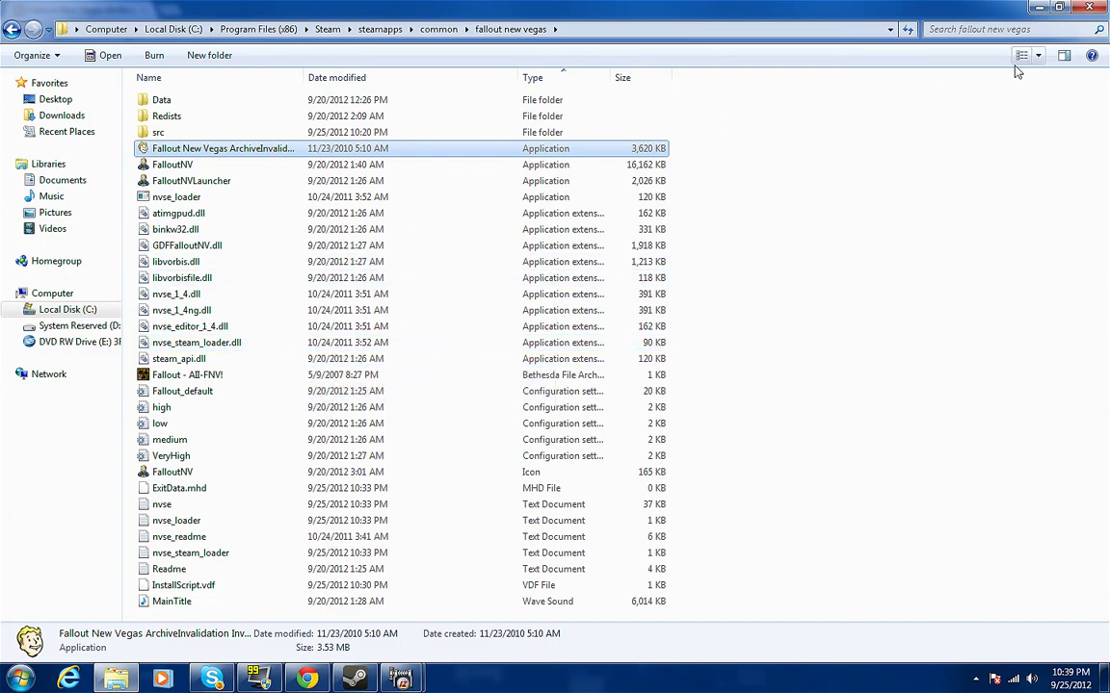
# Clear the game folder, the ArchiveInvalidation archive and the browser windows away to reach the desktop.
pyautogui.click(1036, 14)
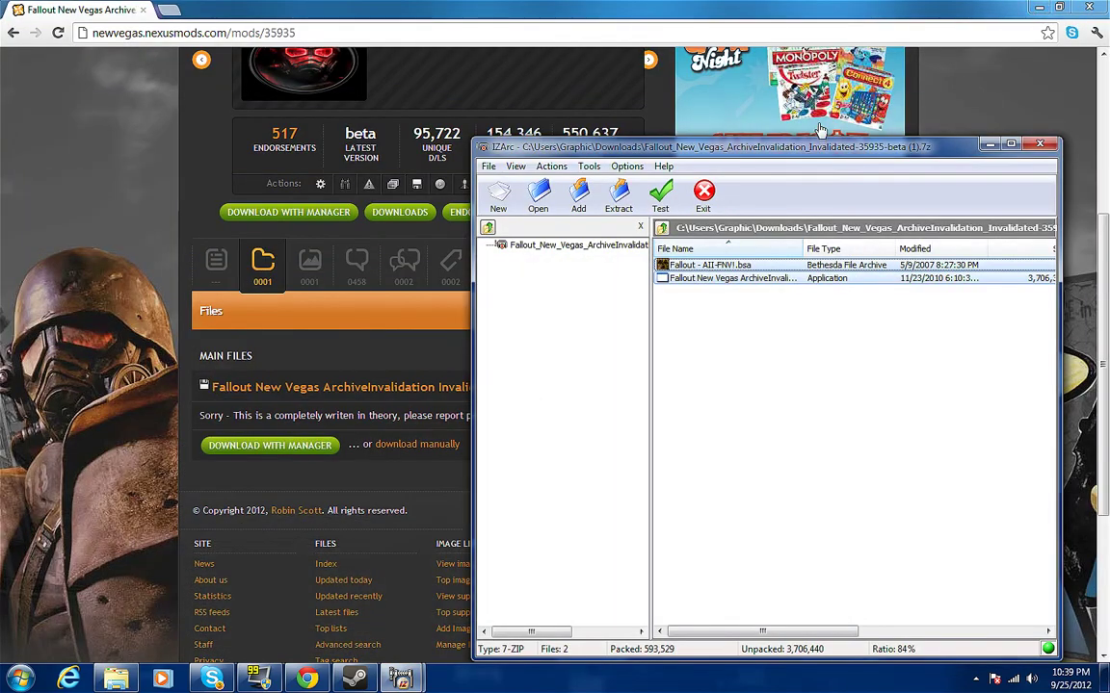
pyautogui.click(927, 131)
pyautogui.click(1038, 7)
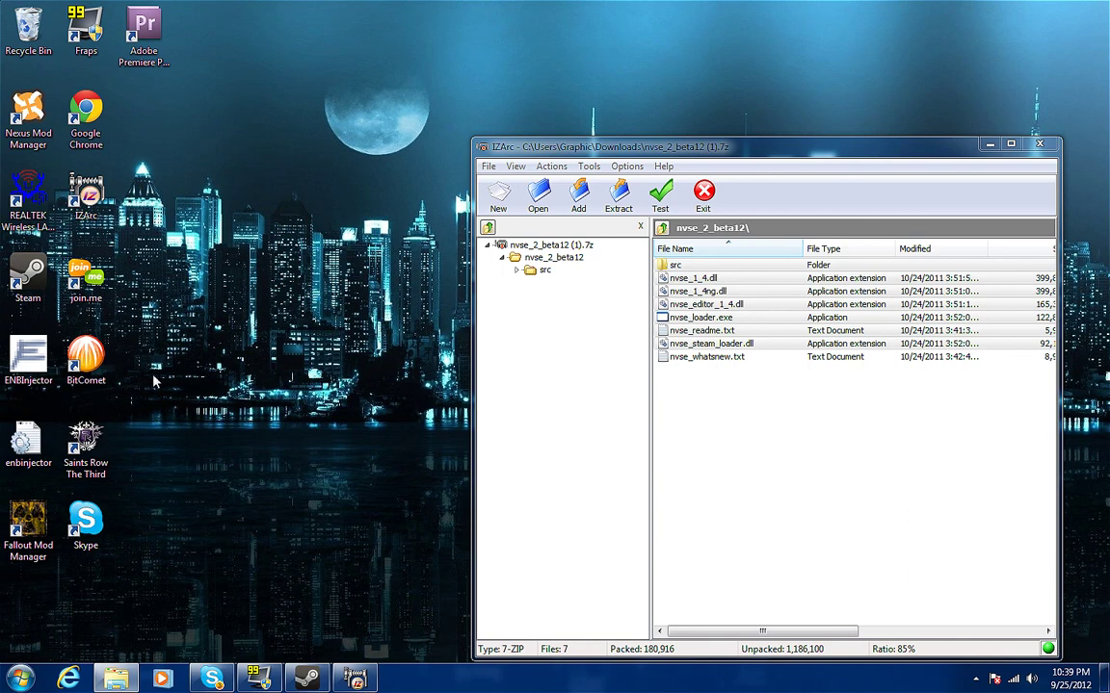
# Move the Fallout Mod Manager shortcut to the open middle of the desktop and start it for Fallout: New Vegas.
pyautogui.moveTo(28, 528); pyautogui.dragTo(309, 274)
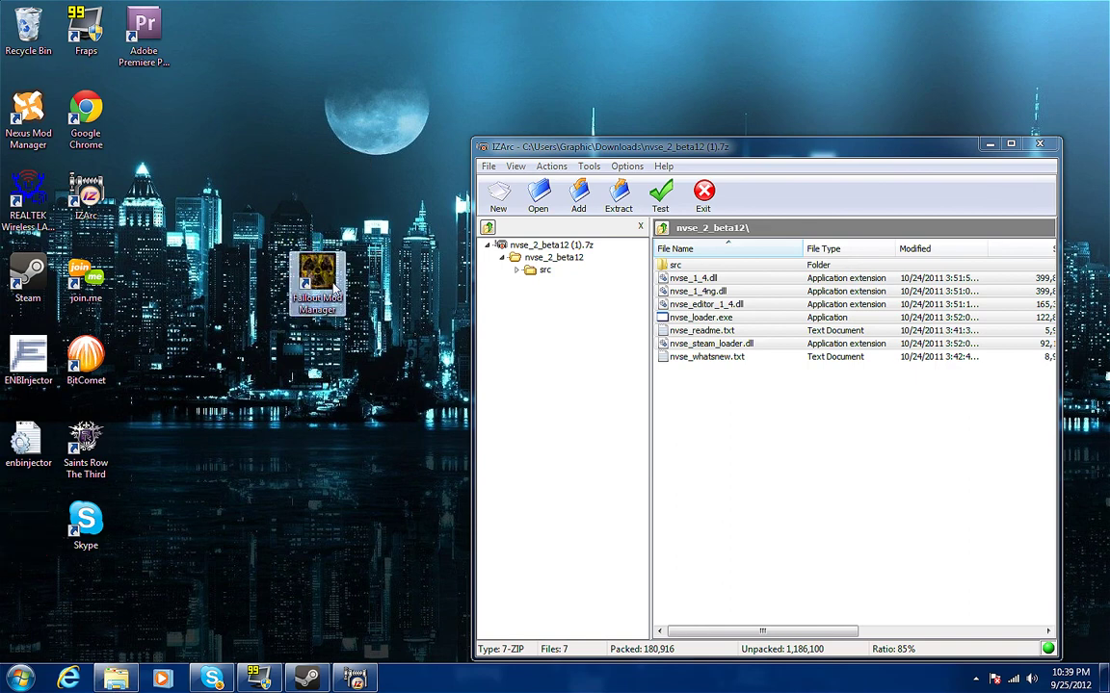
pyautogui.doubleClick(323, 281)
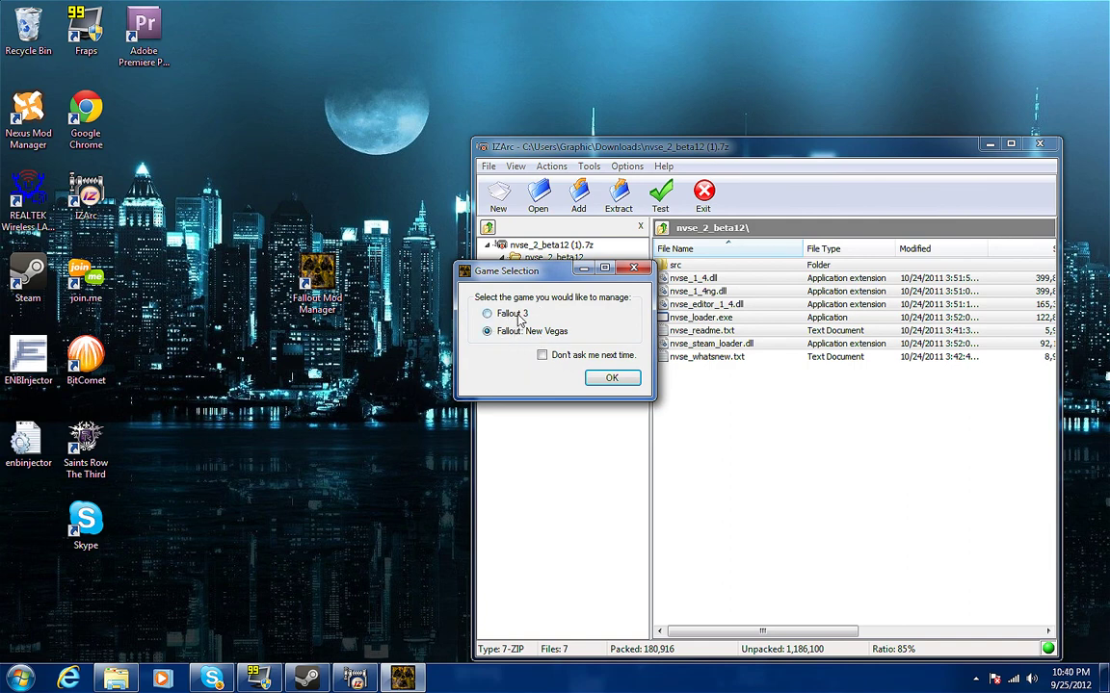
pyautogui.click(611, 377)
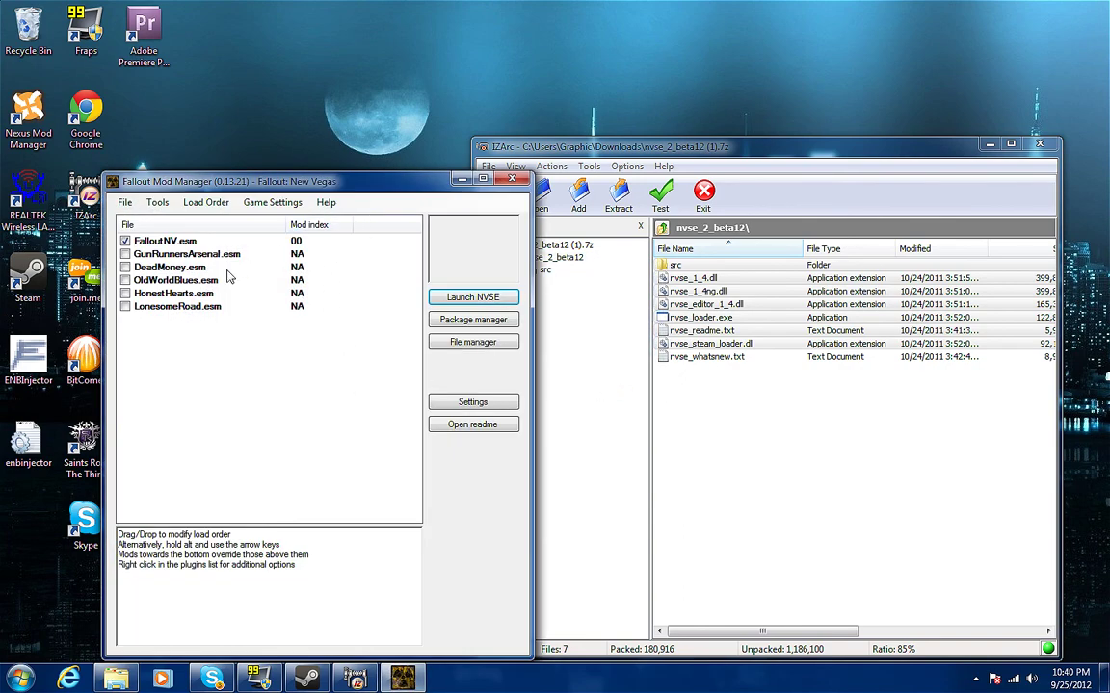
# Launch the game through NVSE from Fallout Mod Manager.
pyautogui.click(125, 202)
pyautogui.moveTo(154, 220)
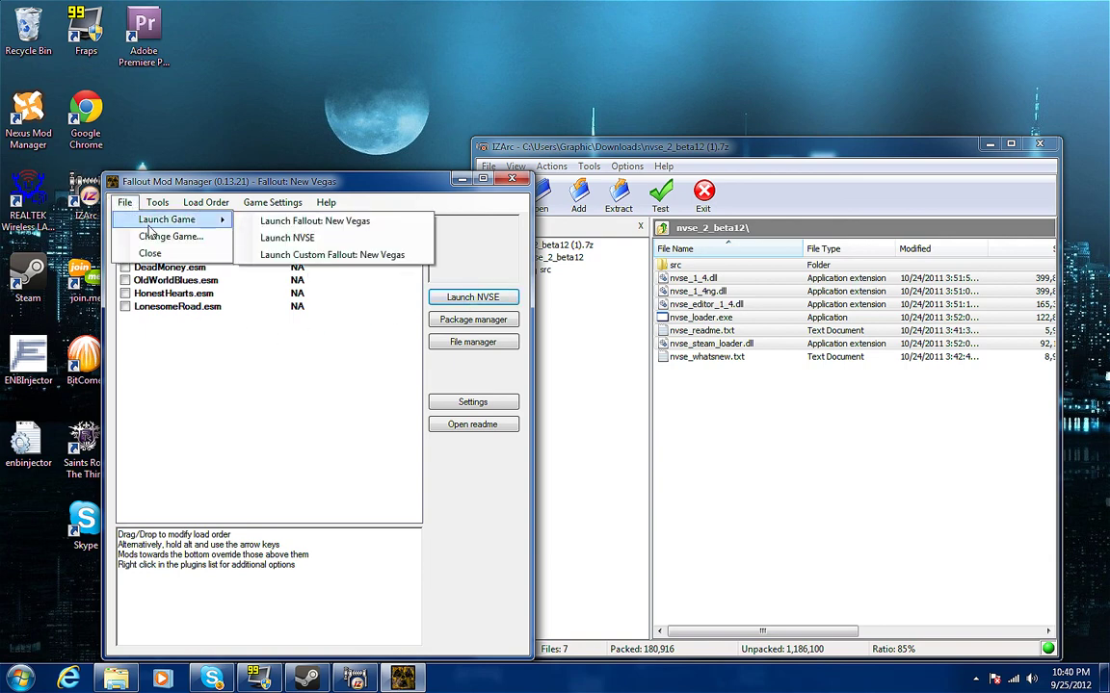
pyautogui.click(289, 239)
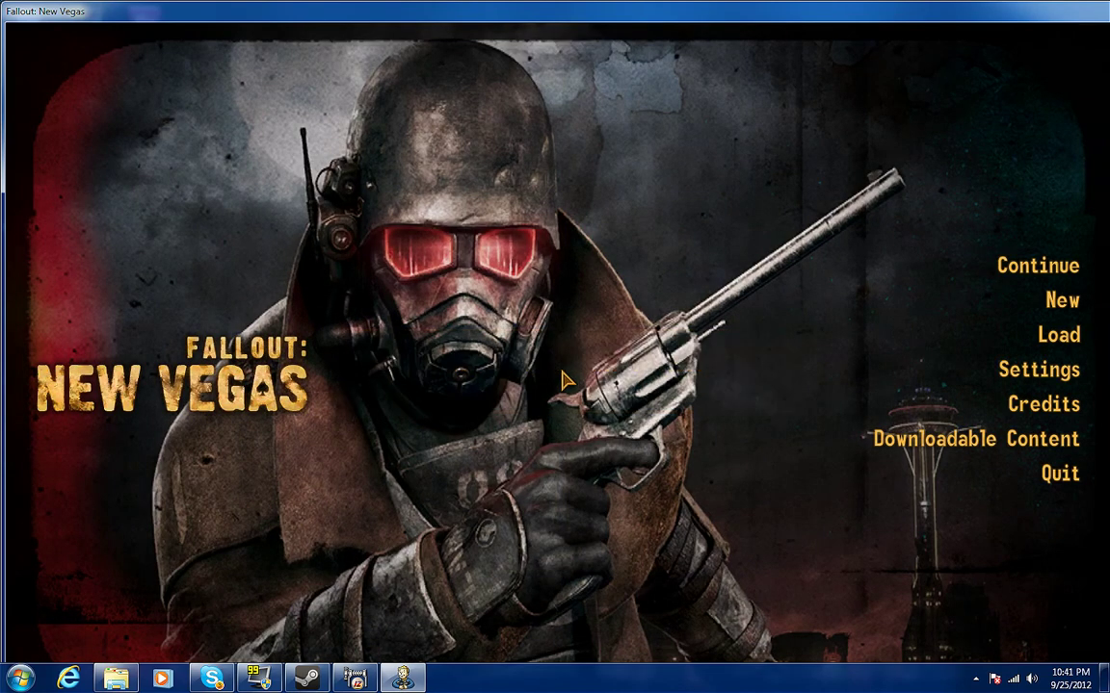
# Continue from the last saved game and walk around the Mojave Wasteland to check how the game runs.
pyautogui.click(915, 258)
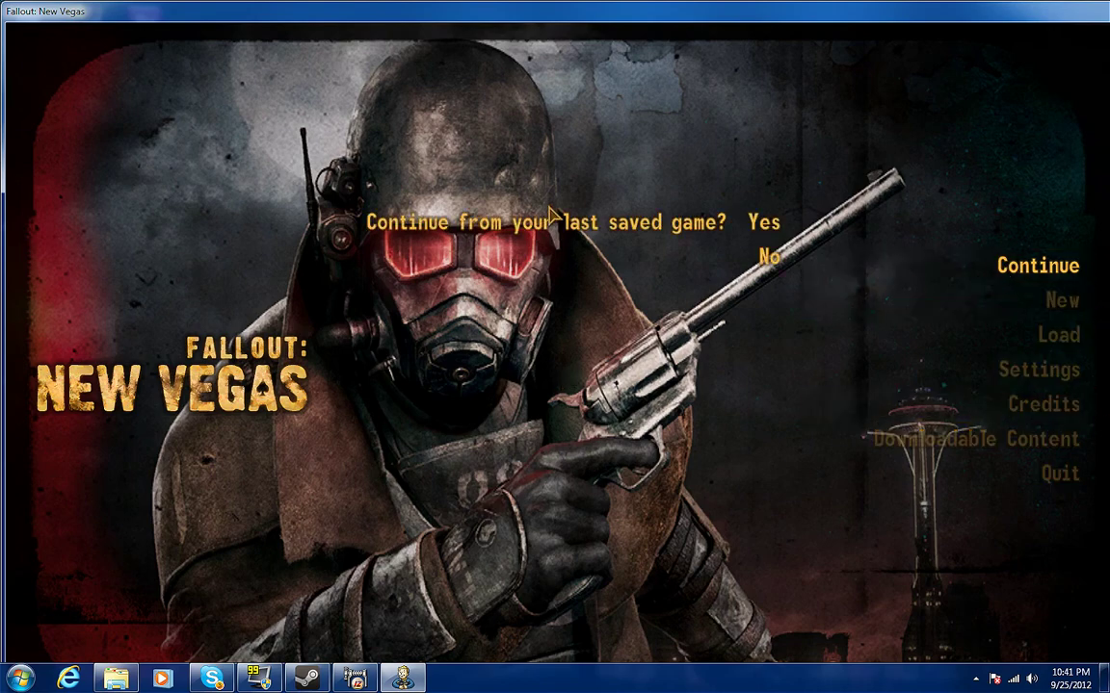
pyautogui.click(762, 221)
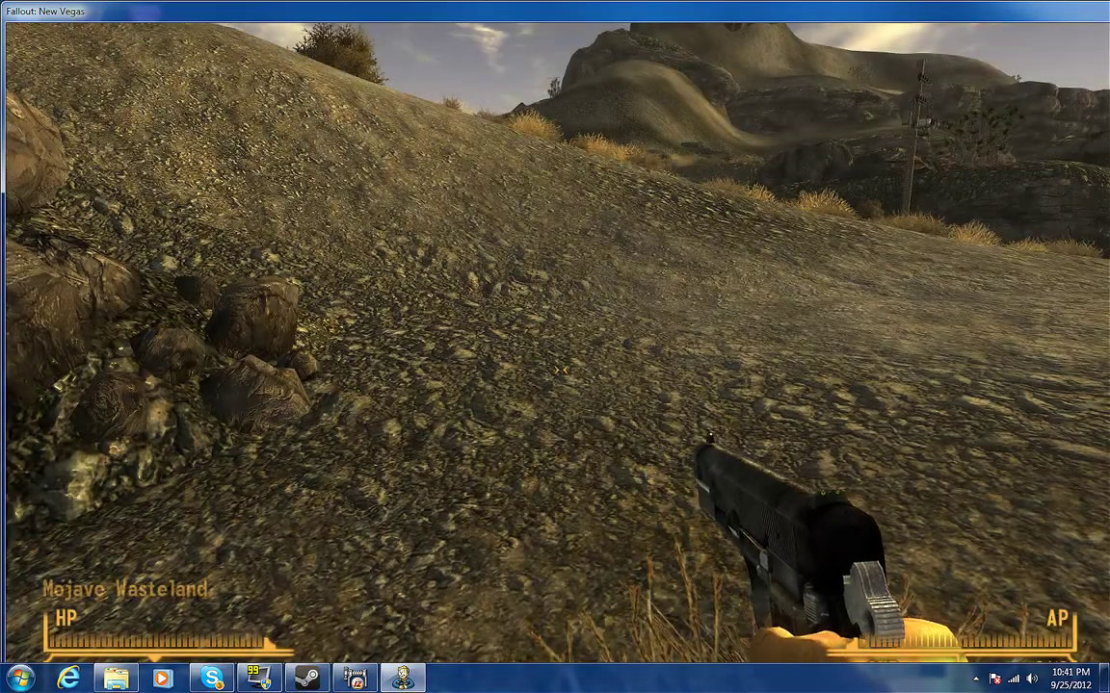
pyautogui.moveTo(556, 368)
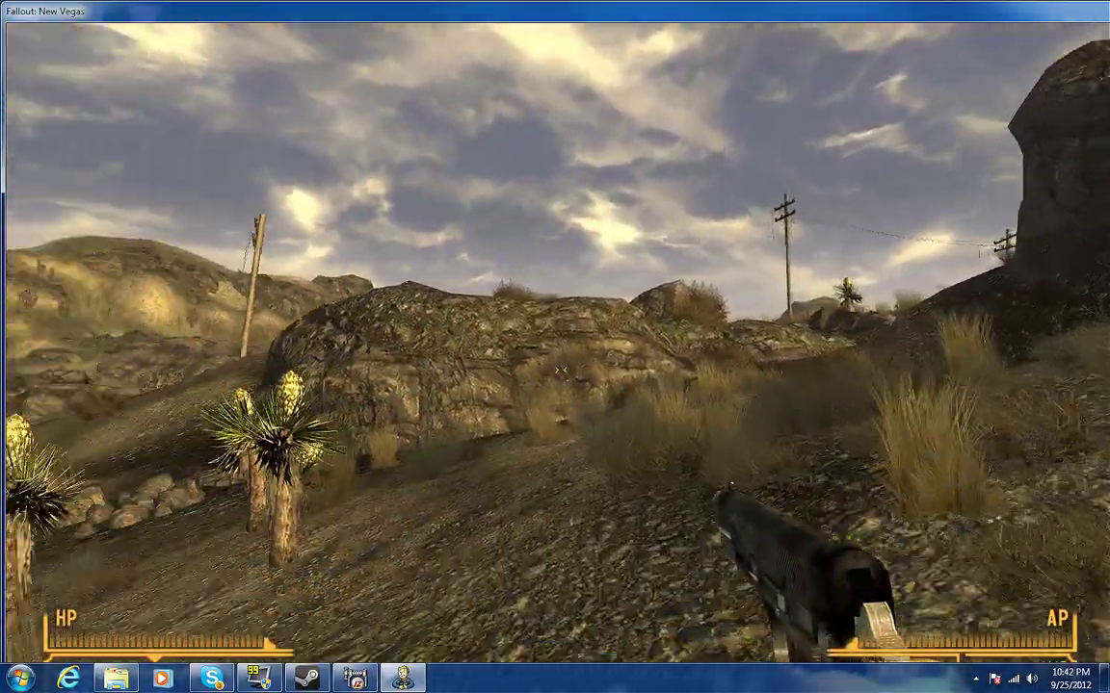
pyautogui.press('w')
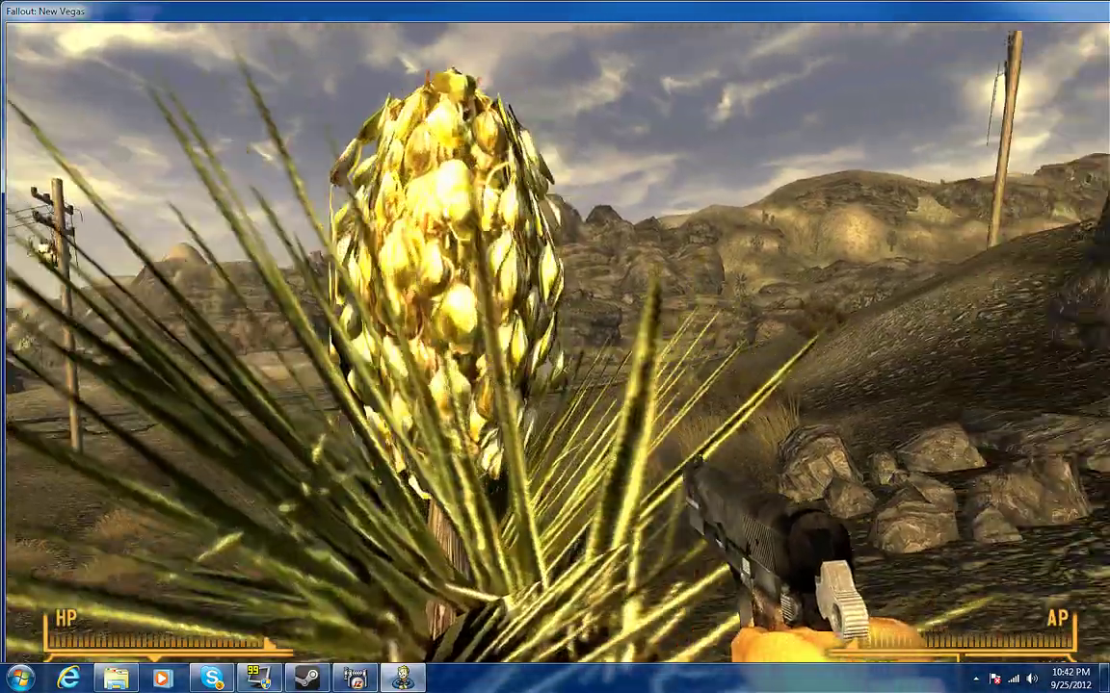
pyautogui.press('d')
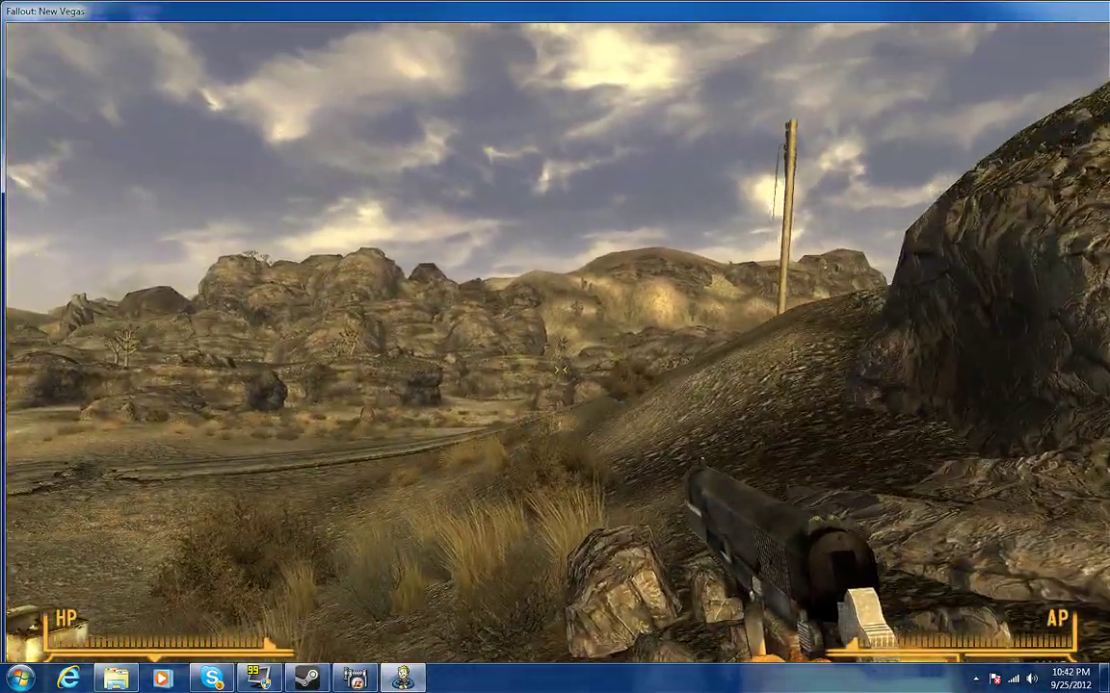
# Quit Fallout: New Vegas completely from the pause menu without saving.
pyautogui.press('Escape')
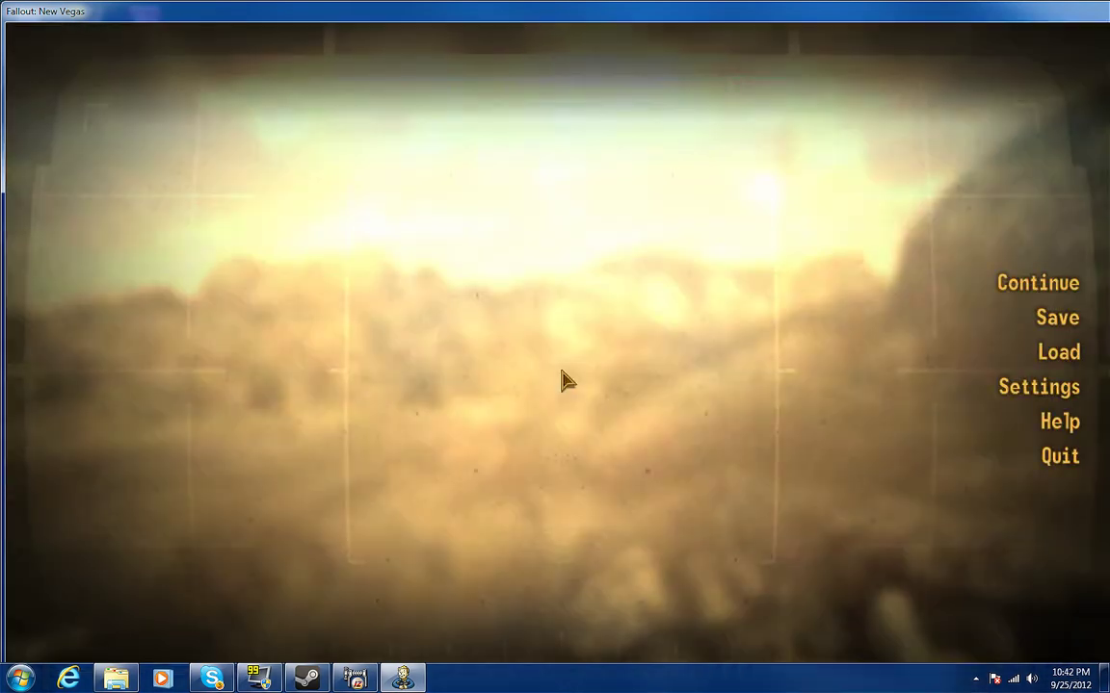
pyautogui.click(1067, 466)
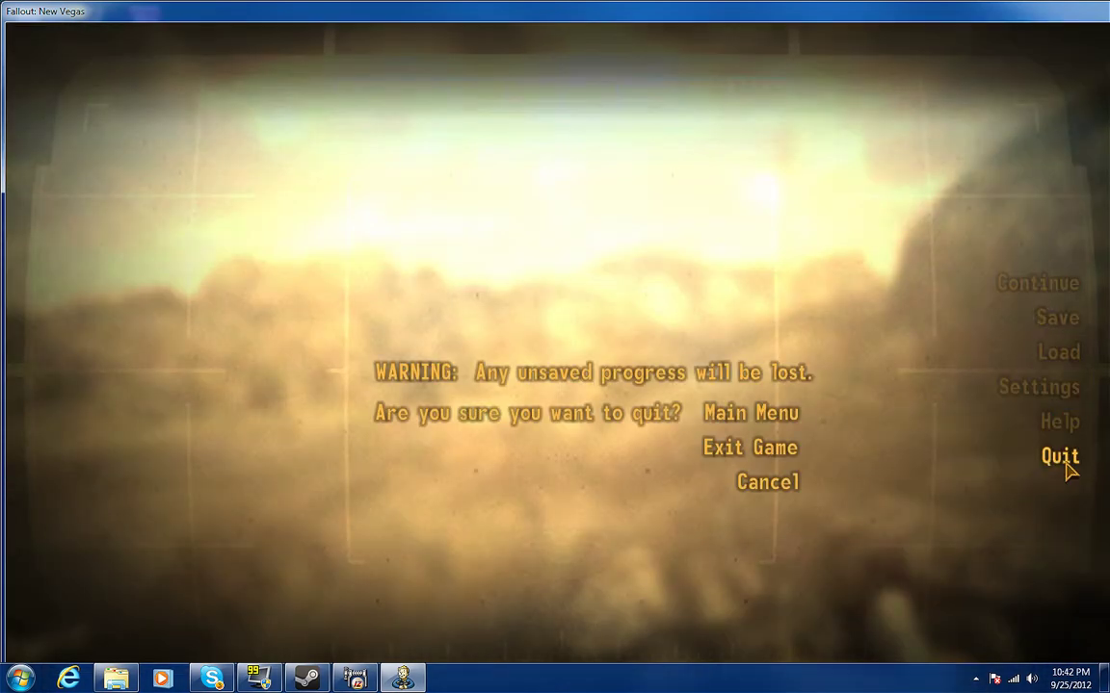
pyautogui.click(784, 449)
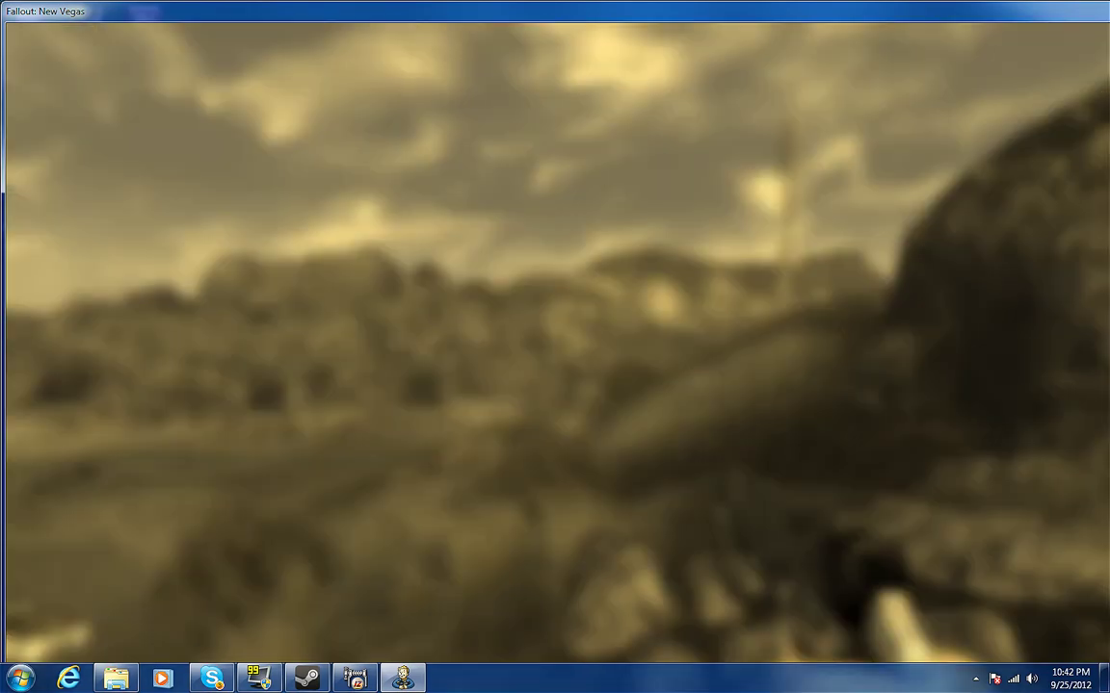